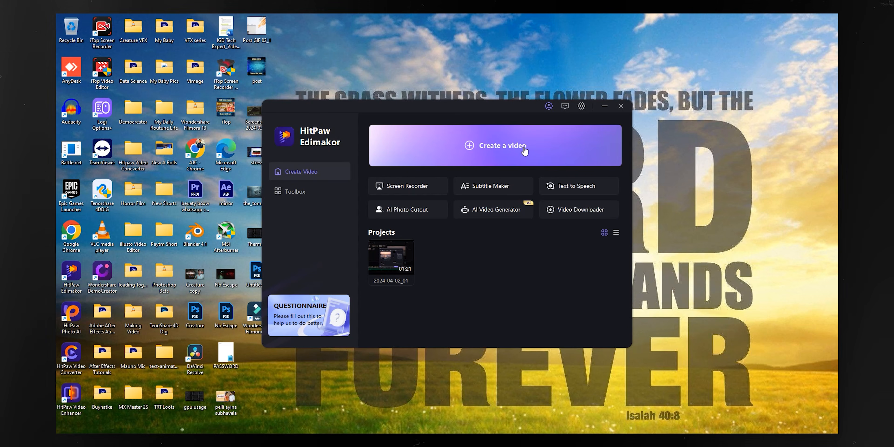
Look at the Toolbox features and create a new video project.
left_click(296, 189)
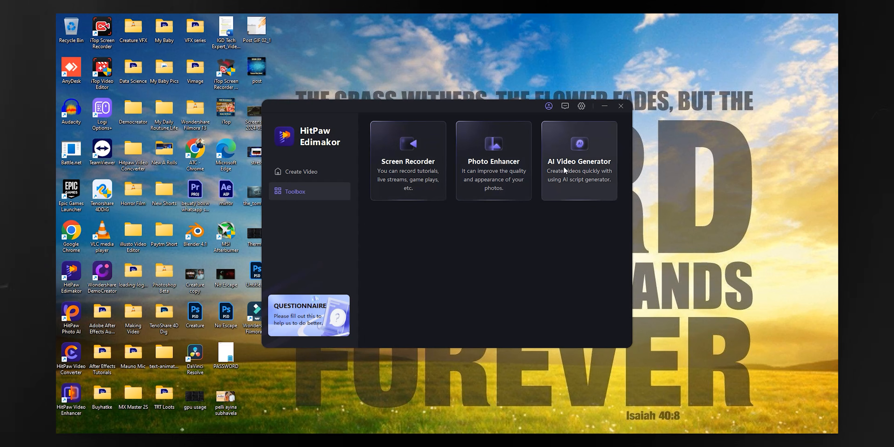
left_click(303, 171)
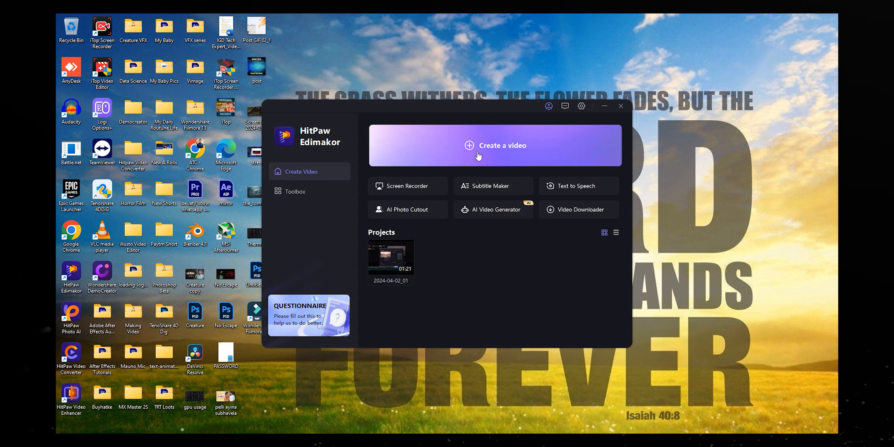
left_click(527, 148)
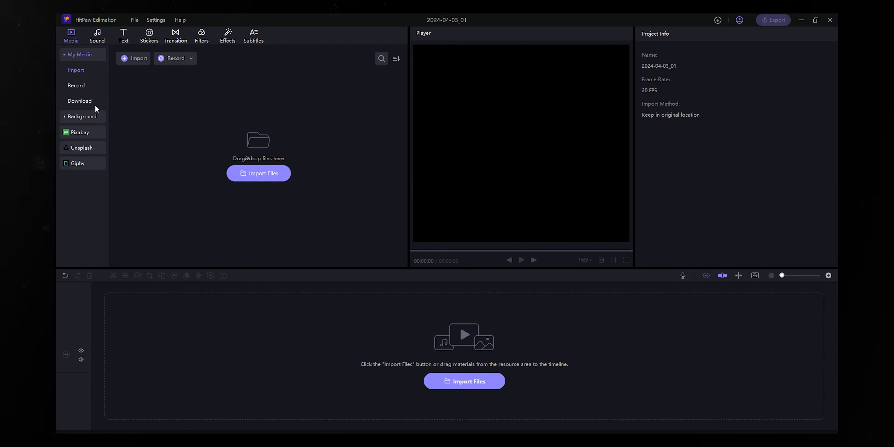
Browse the animated backgrounds, preview the first one with the smiling pill shapes, and add it to the timeline.
left_click(64, 117)
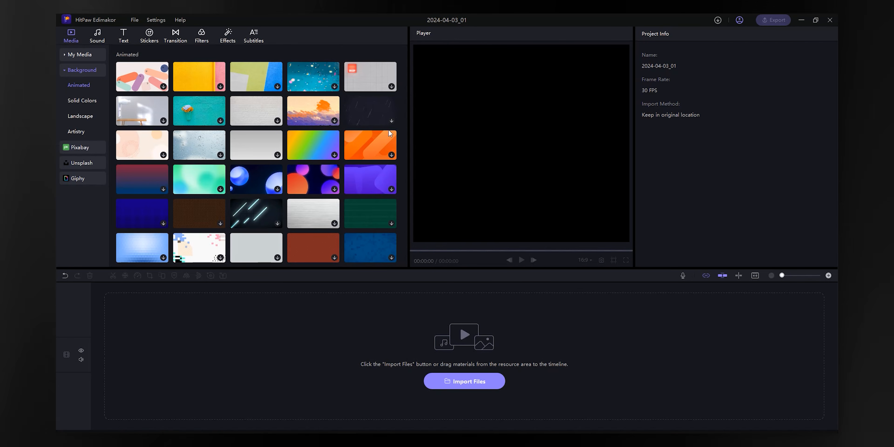
scroll(345, 193, "down", 2)
scroll(346, 194, "down", 3)
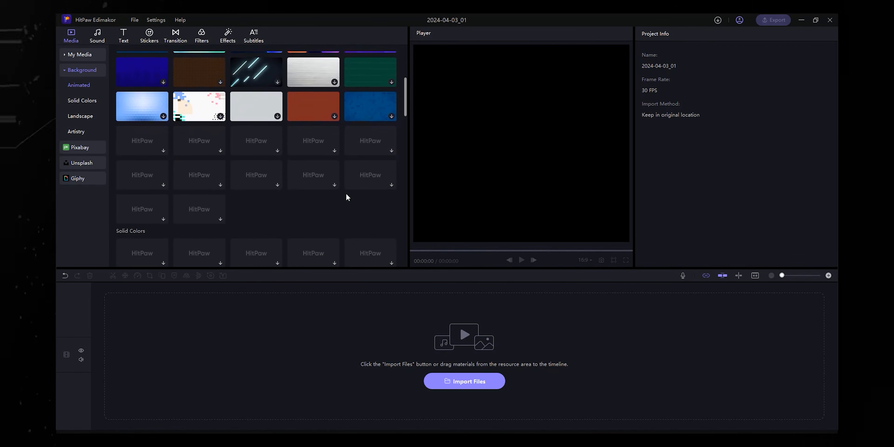
scroll(346, 195, "up", 6)
left_click(146, 88)
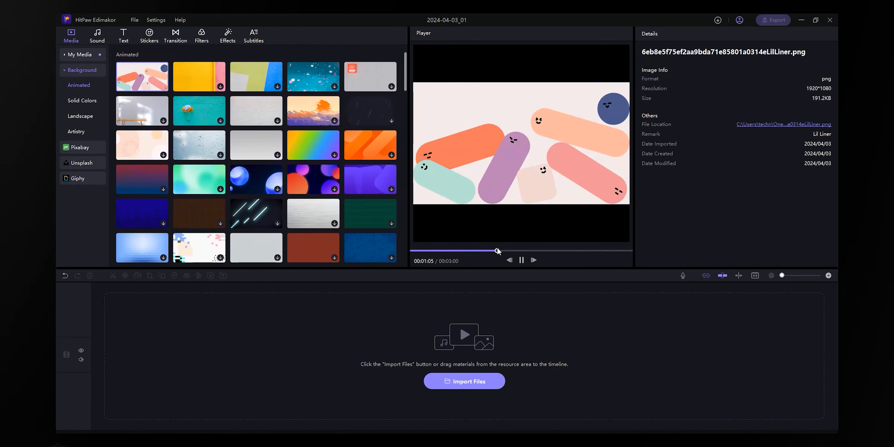
left_click_drag(526, 250, 652, 244)
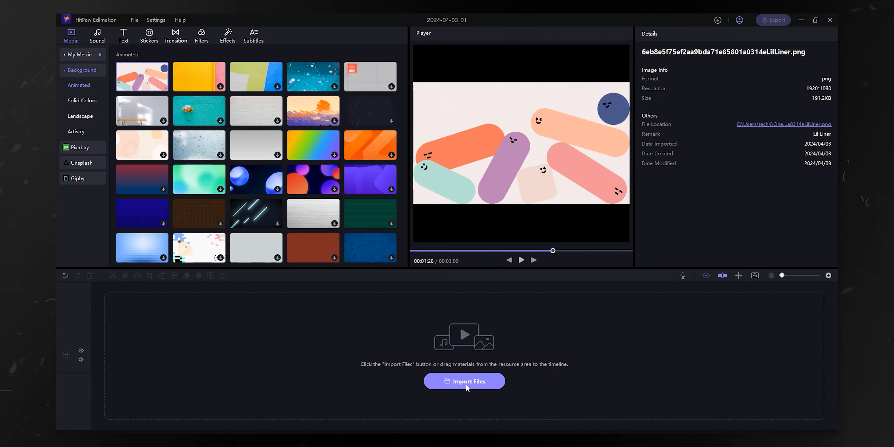
left_click_drag(142, 76, 426, 339)
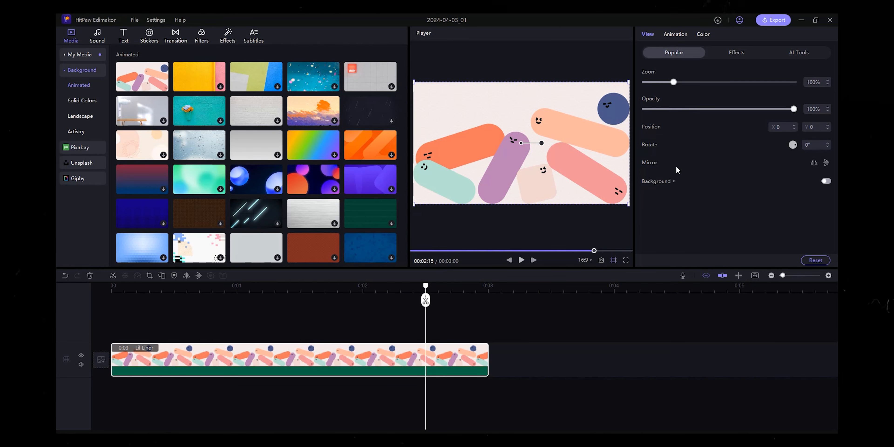
Compare the In, Out and Combo animations and try the Shake and train1 combos on the background clip.
left_click(673, 35)
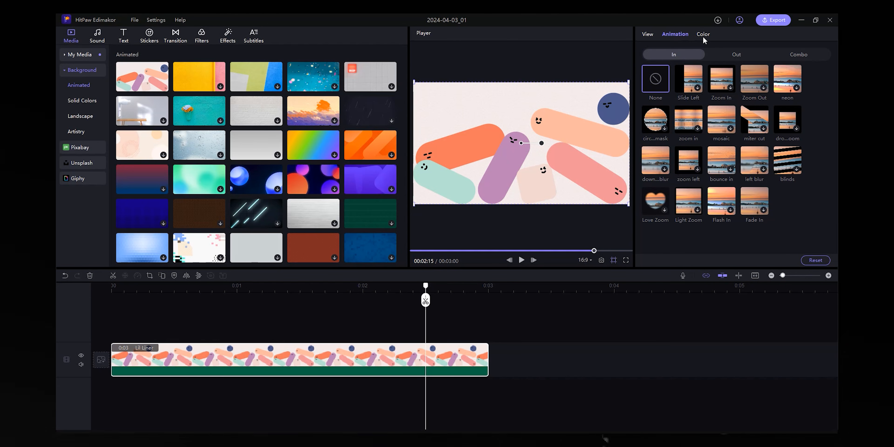
left_click(742, 53)
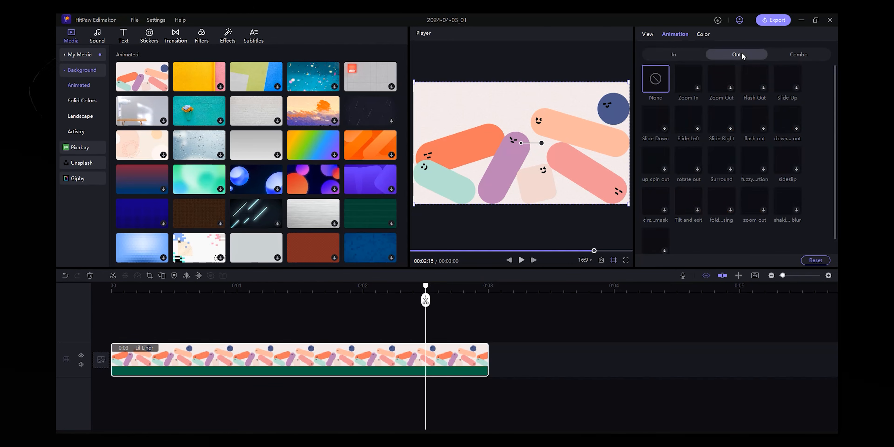
left_click(682, 56)
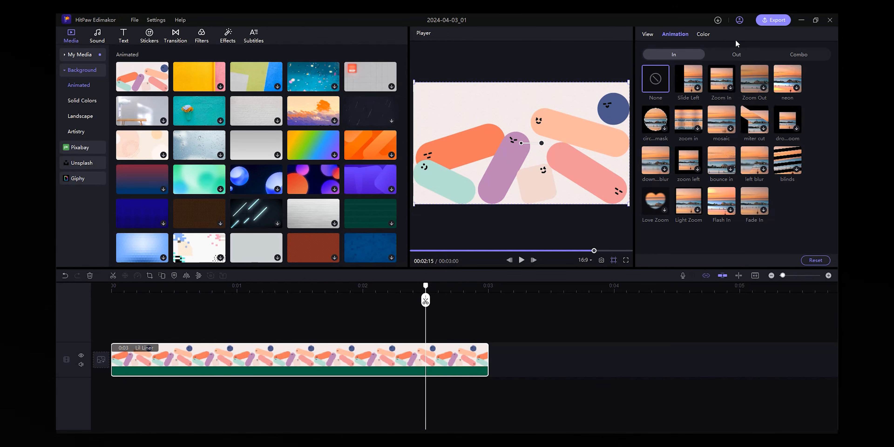
left_click(737, 55)
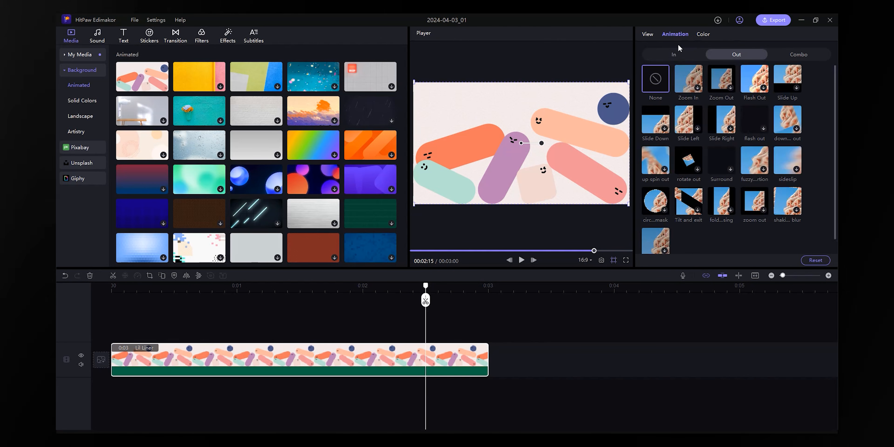
left_click(677, 54)
left_click(795, 56)
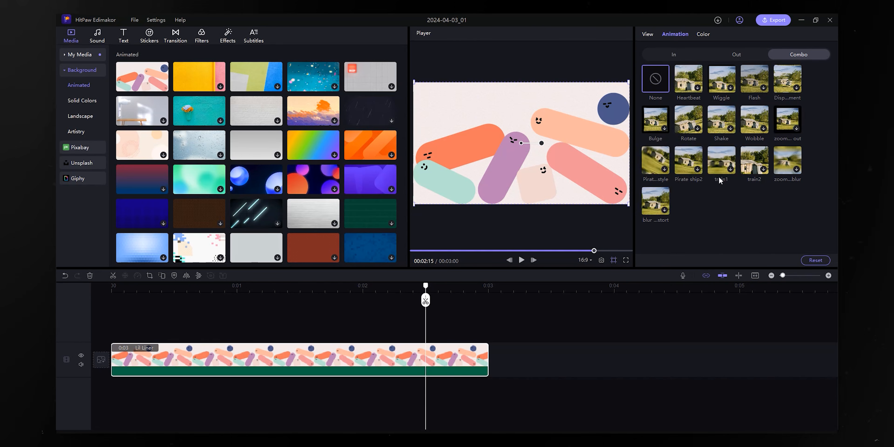
left_click(722, 135)
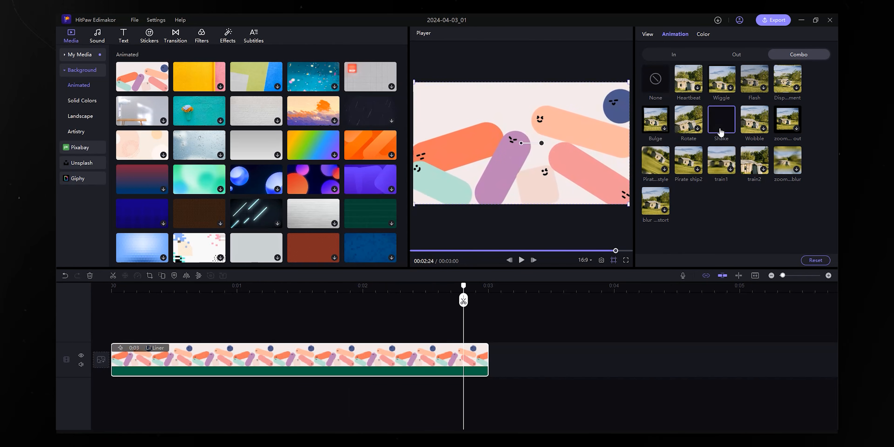
left_click_drag(455, 285, 141, 315)
left_click(720, 162)
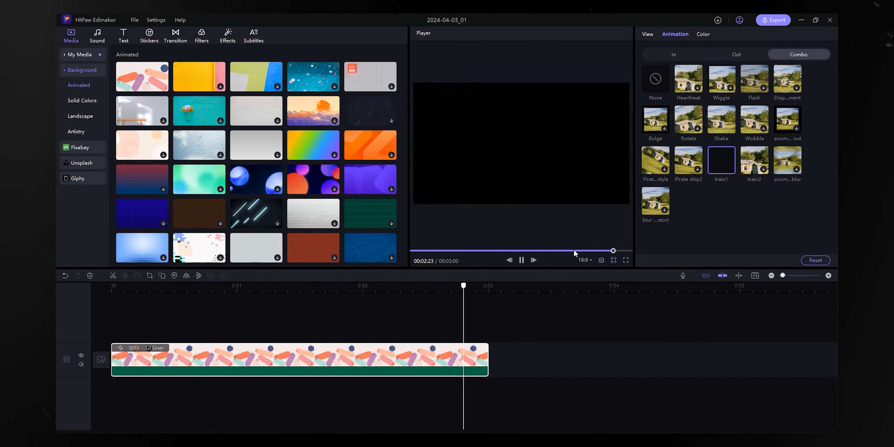
left_click_drag(477, 286, 333, 281)
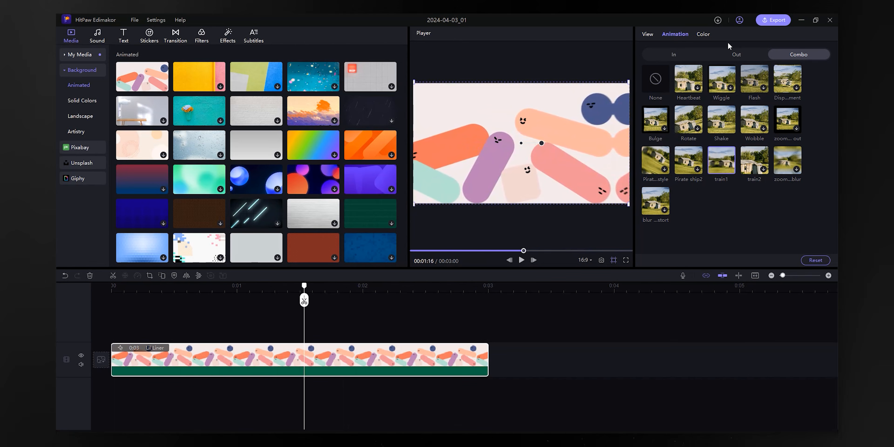
Examine the clip's color adjustments and the Landscape and Artistry background collections.
left_click(703, 34)
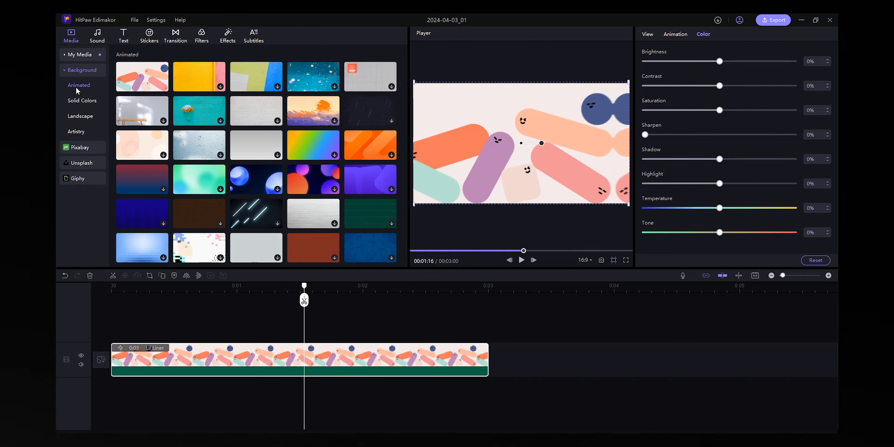
left_click(83, 117)
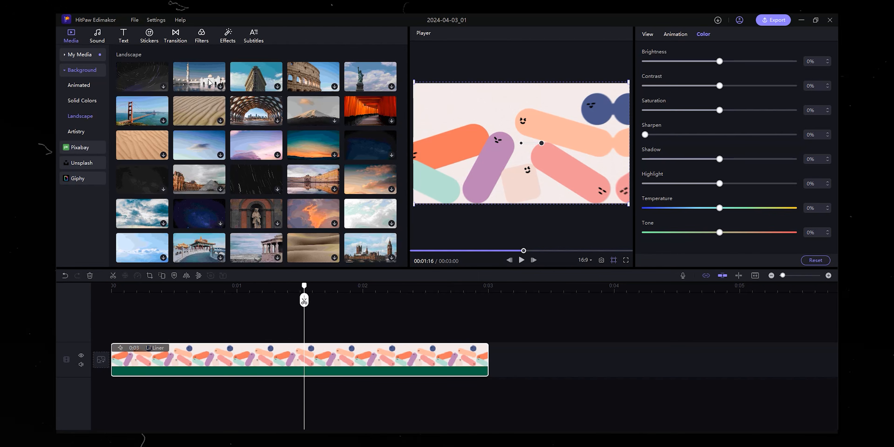
left_click(223, 83)
left_click(483, 293)
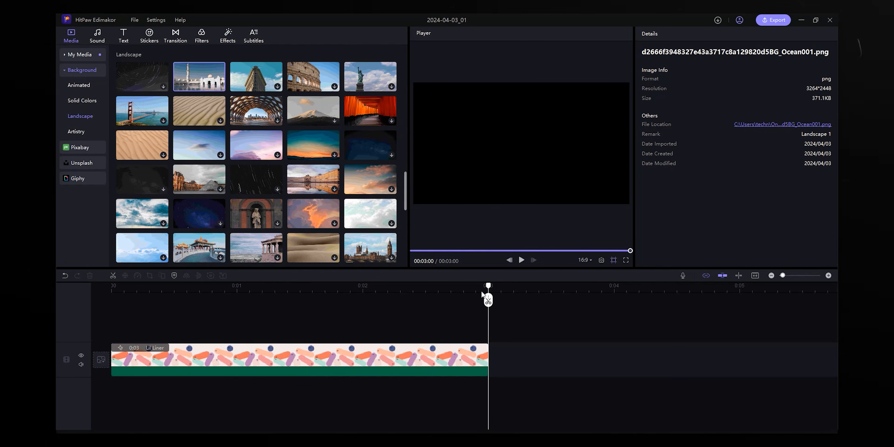
left_click_drag(488, 289, 187, 297)
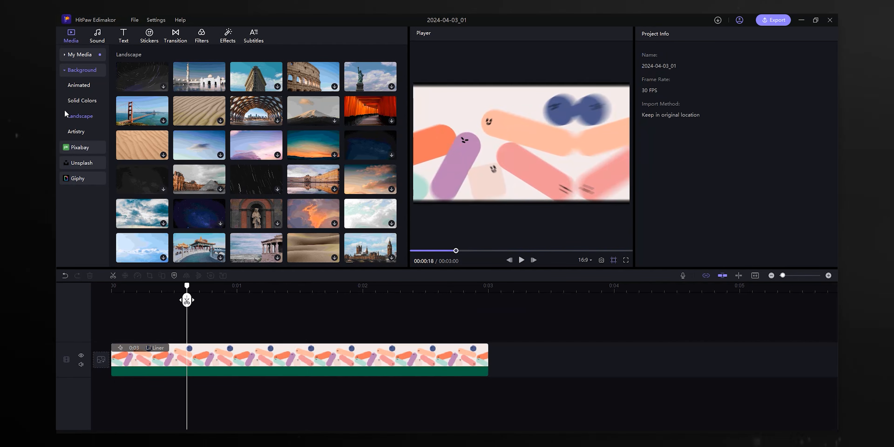
left_click(73, 131)
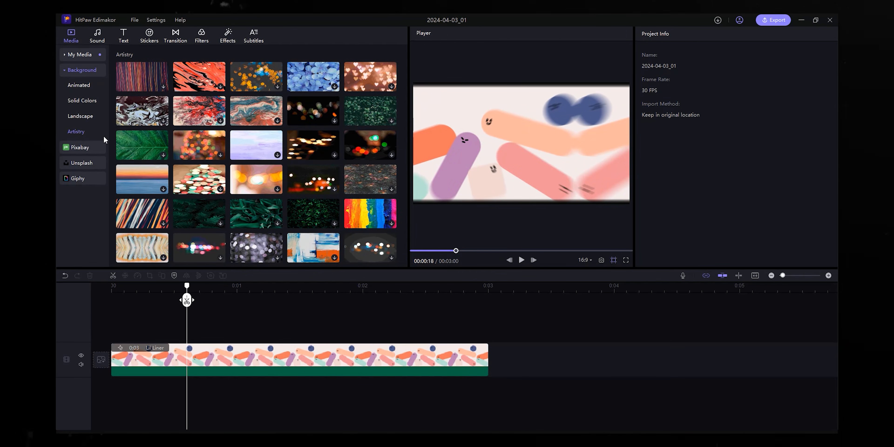
scroll(347, 149, "down", 2)
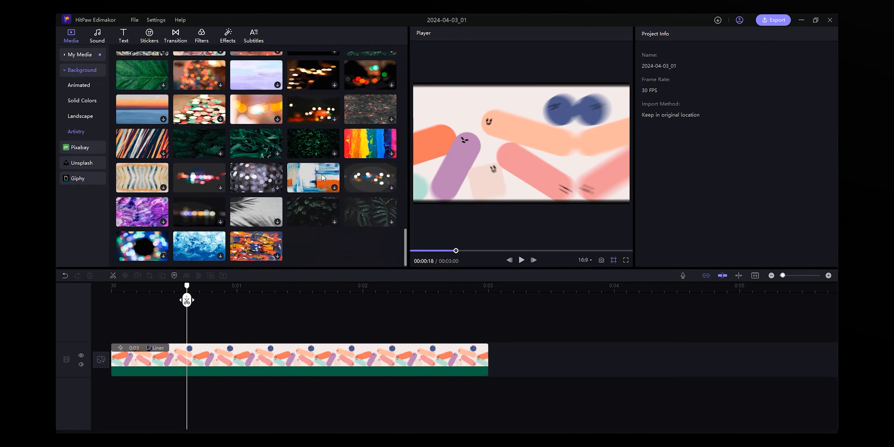
scroll(310, 178, "up", 3)
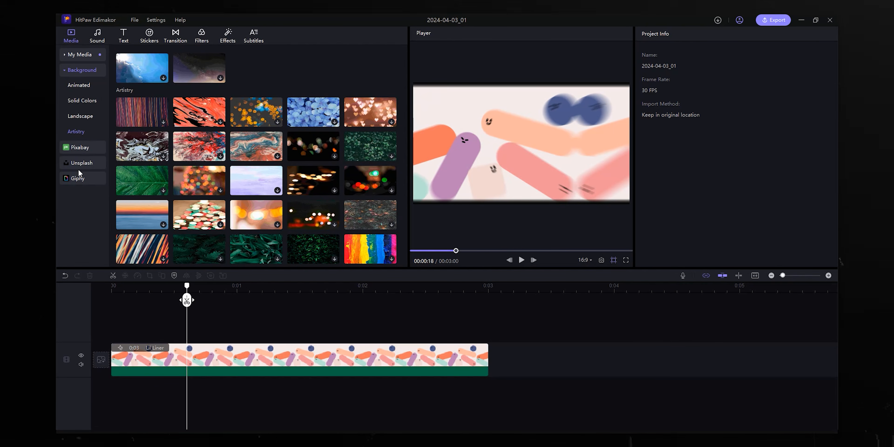
Replace the timeline clip with the snowy forest road video from Pixabay and extend it to 00:05:19.
left_click(85, 147)
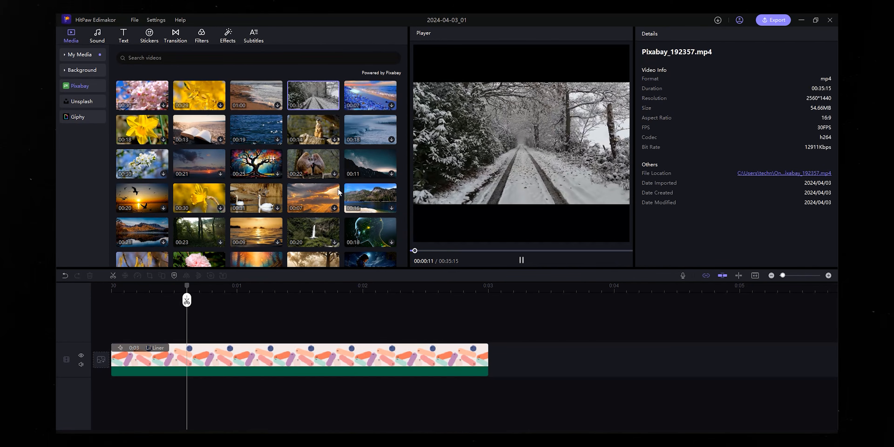
left_click_drag(311, 100, 125, 363)
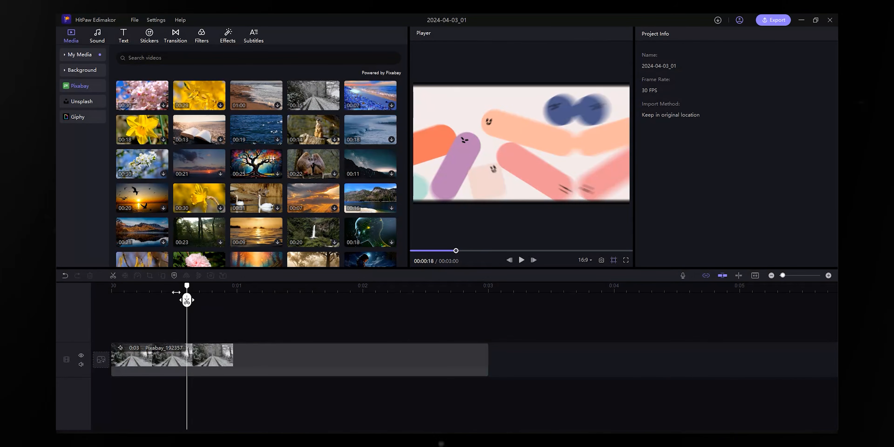
left_click_drag(186, 286, 111, 289)
key("space")
left_click(426, 357)
left_click_drag(488, 359, 799, 359)
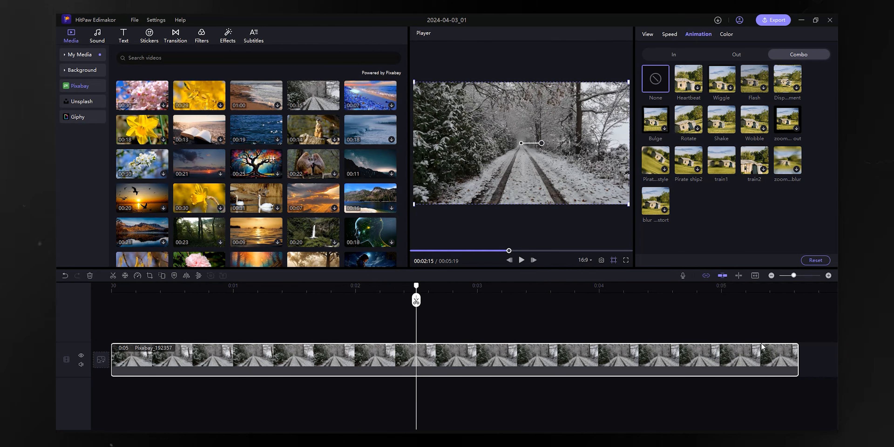
Split the snowy road clip at 00:02:02 and again at 00:03:04.
left_click(518, 332)
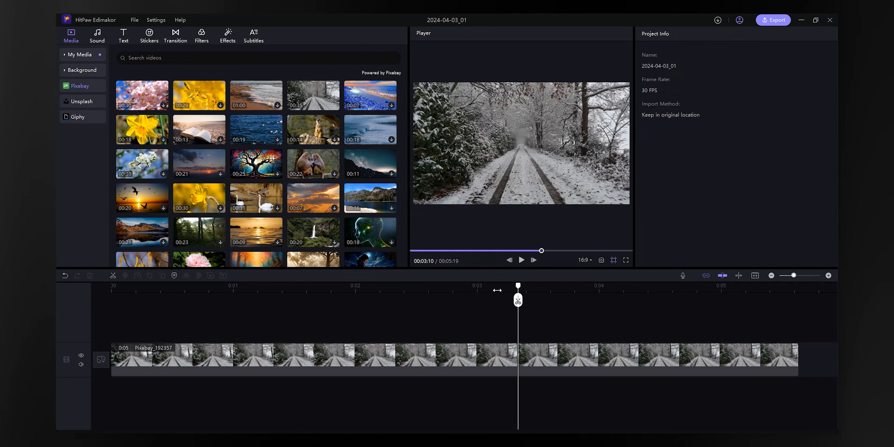
left_click_drag(499, 289, 376, 296)
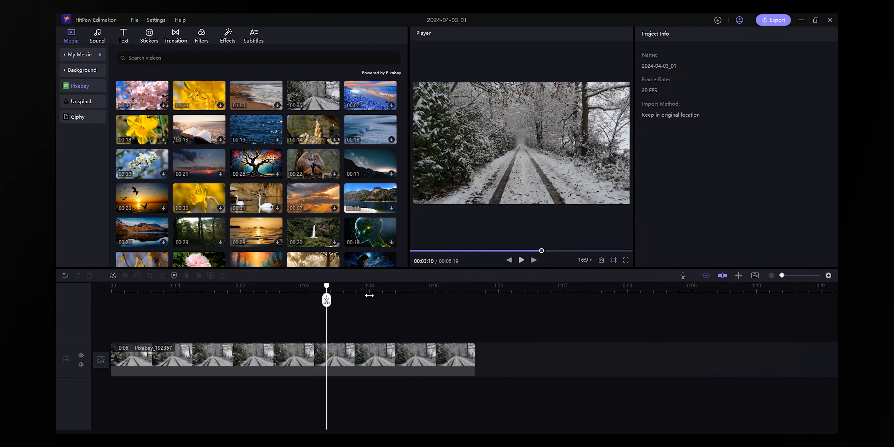
left_click_drag(347, 295, 411, 299)
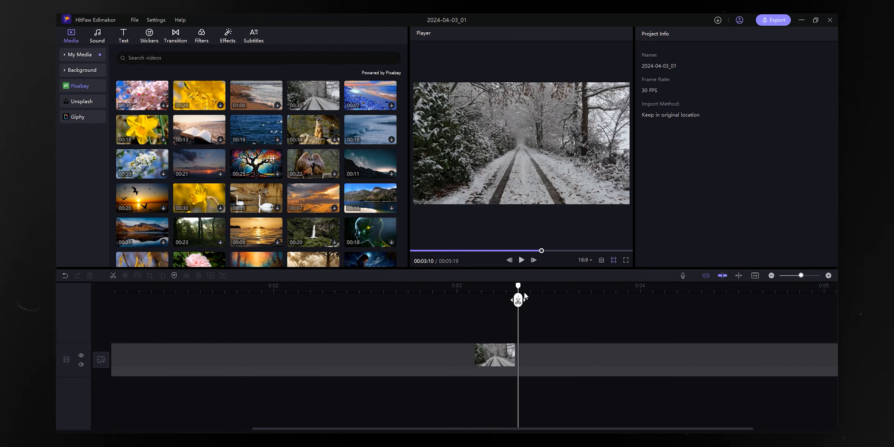
left_click_drag(518, 299, 285, 299)
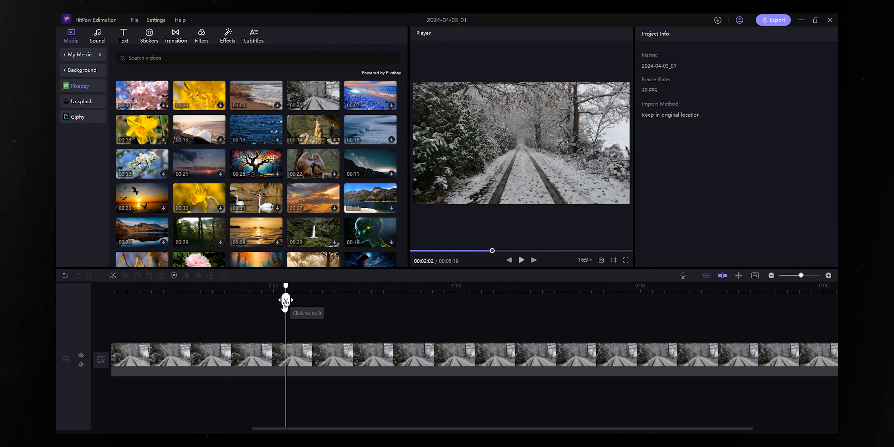
left_click(285, 302)
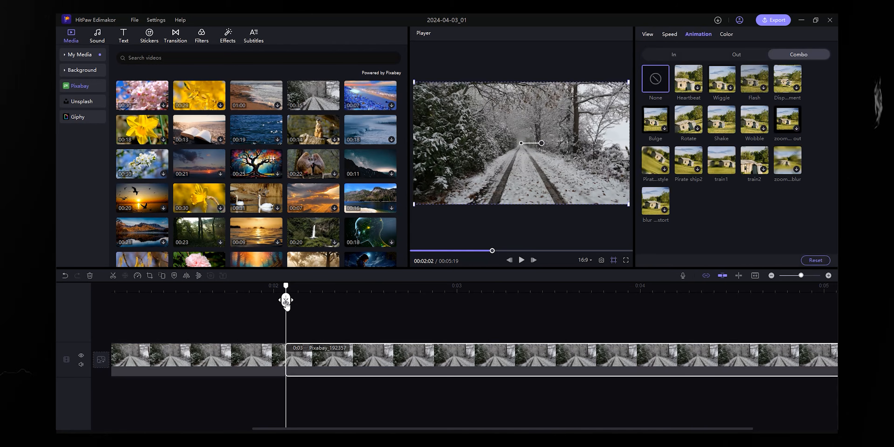
left_click_drag(286, 301, 483, 305)
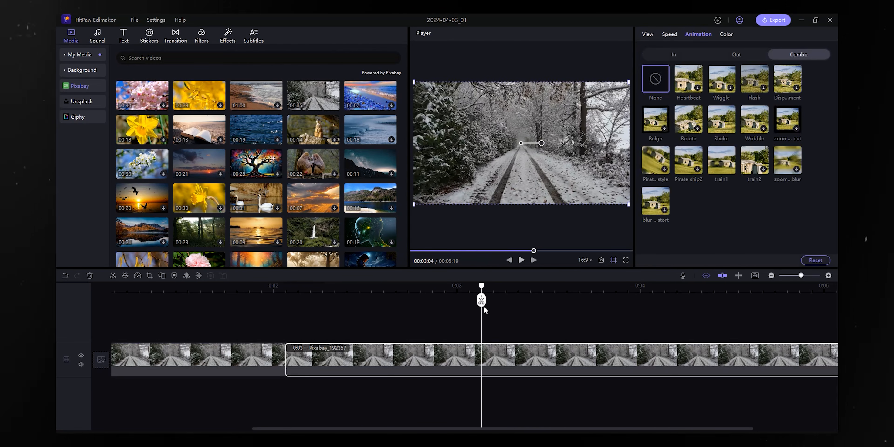
left_click(481, 301)
Delete the middle segment of the split snowy road clip and select the remaining second segment.
left_click(371, 289)
left_click(392, 357)
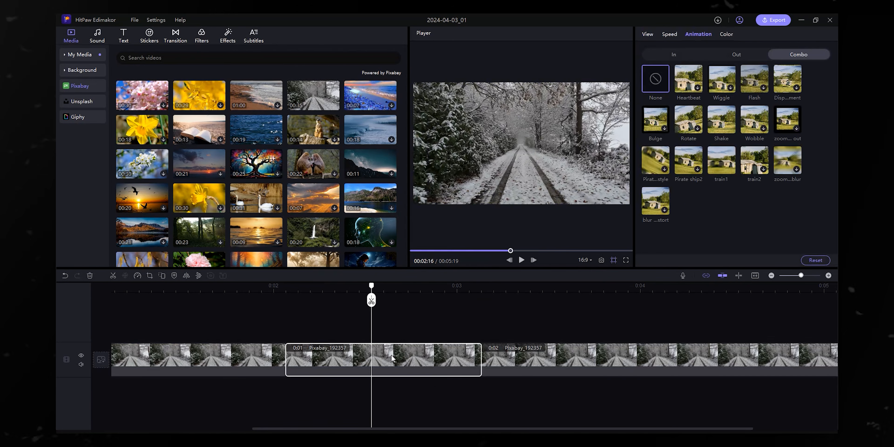
key("Delete")
left_click(393, 357)
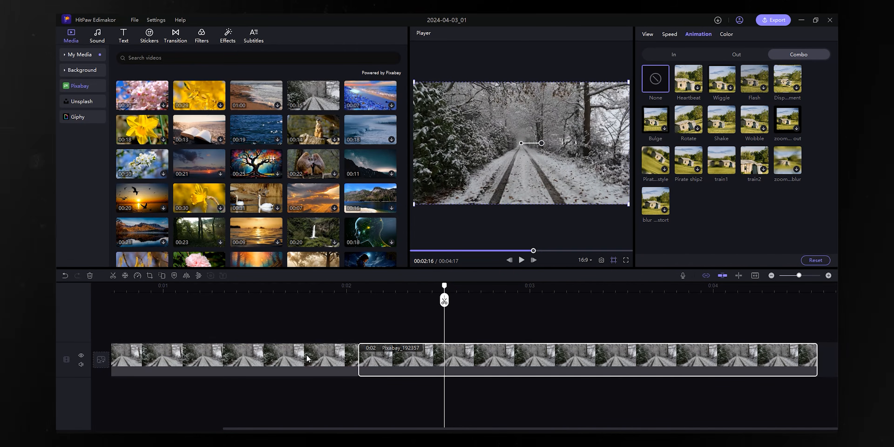
left_click(308, 358)
left_click(383, 357)
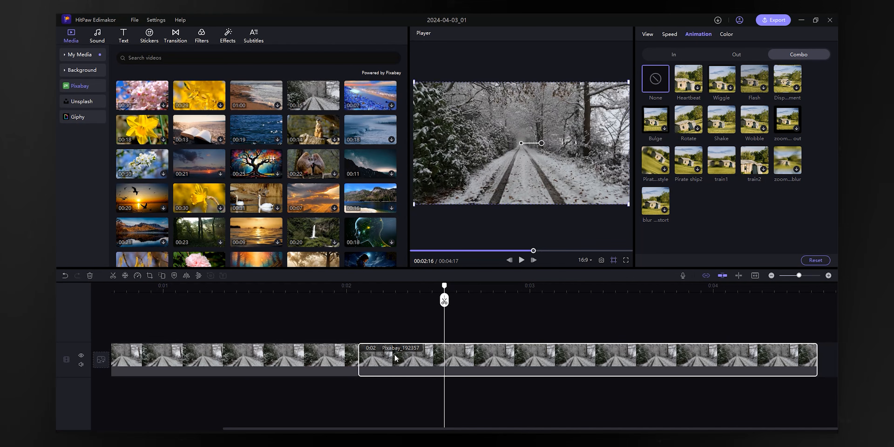
Undo the deletion and both splits of the snowy road clip, move the playhead to 00:00:06 and select the restored clip.
left_click_drag(416, 288, 318, 312)
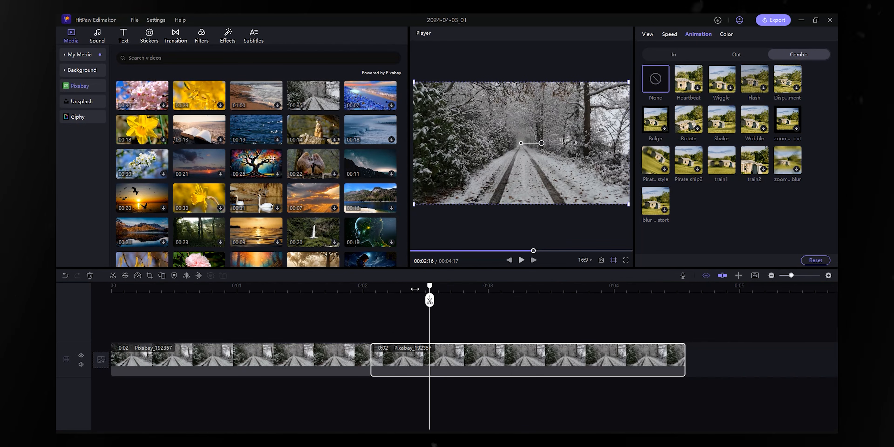
key("ctrl+z")
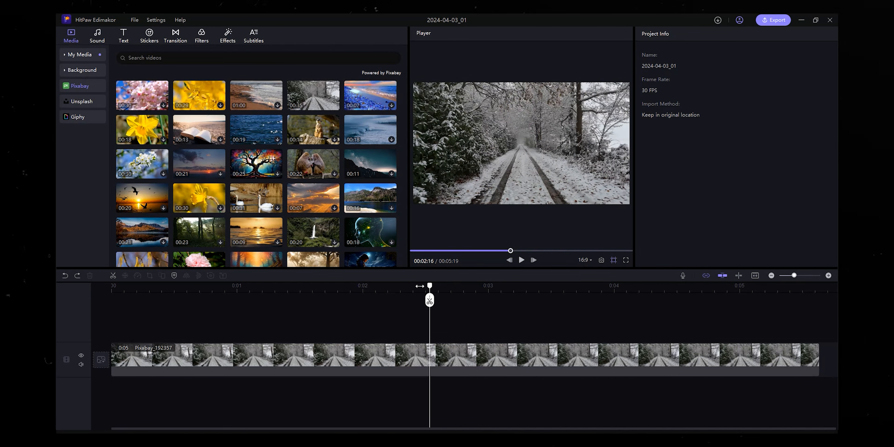
left_click_drag(288, 299, 137, 298)
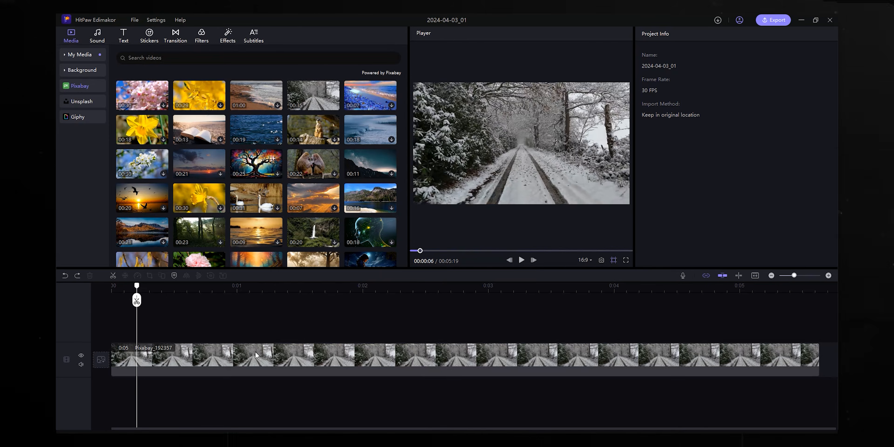
left_click(255, 356)
Examine more of the Pixabay stock videos and the Unsplash stock images.
scroll(353, 168, "down", 3)
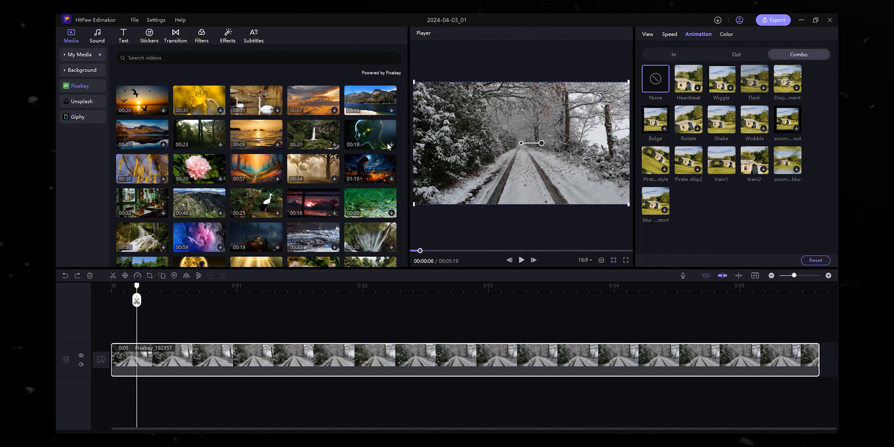
left_click(80, 102)
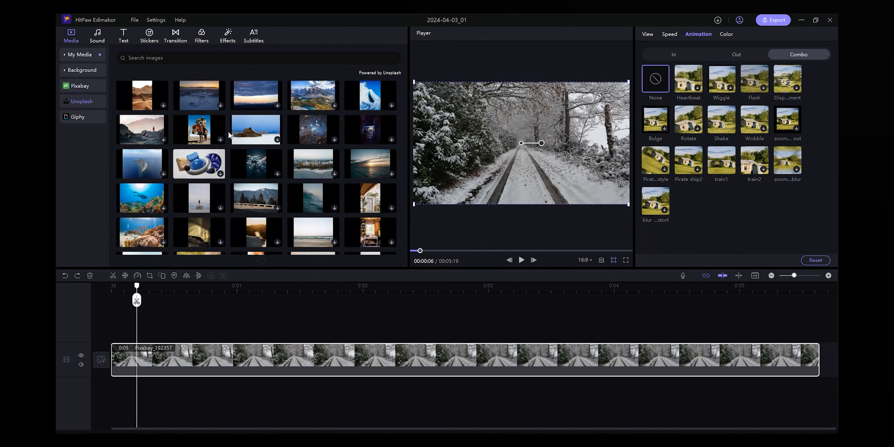
scroll(306, 201, "down", 5)
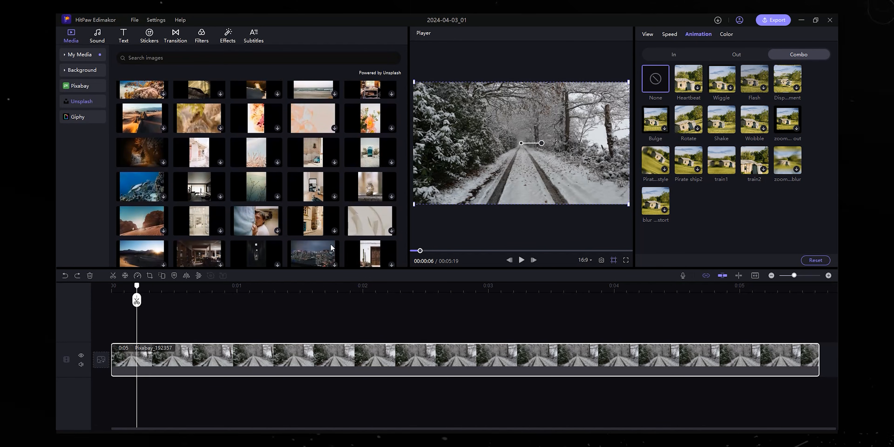
Examine the stickers and GIFs offered in the Giphy library.
left_click(85, 119)
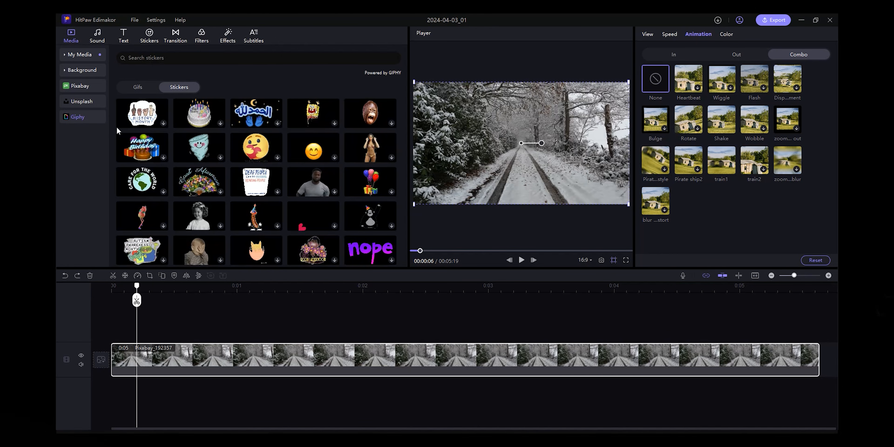
scroll(388, 165, "down", 5)
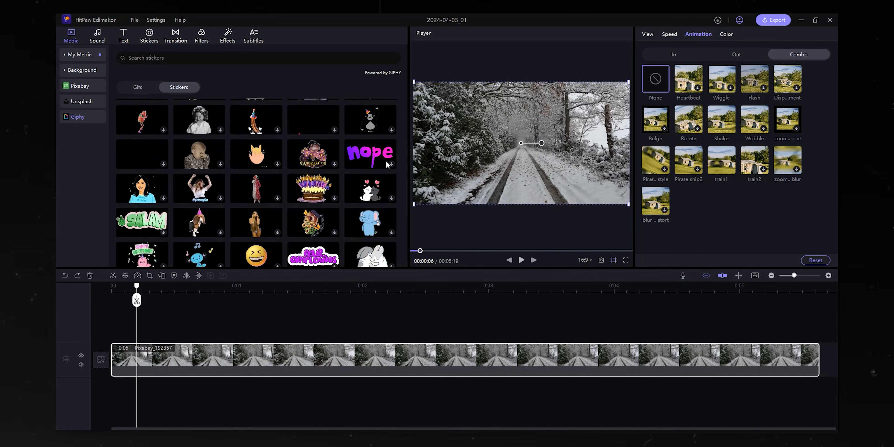
scroll(387, 165, "down", 3)
scroll(383, 169, "up", 3)
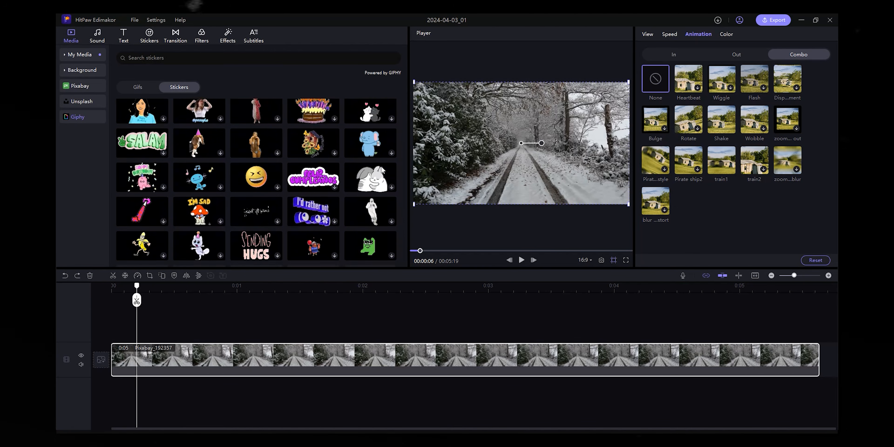
scroll(346, 177, "up", 5)
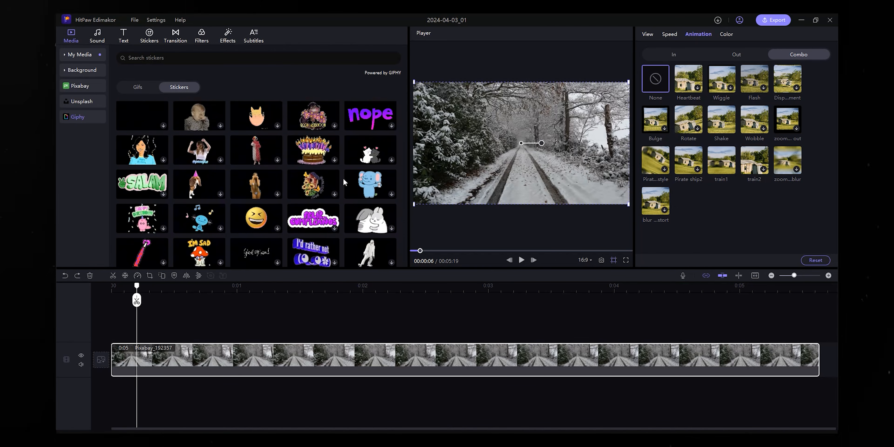
scroll(343, 178, "up", 1)
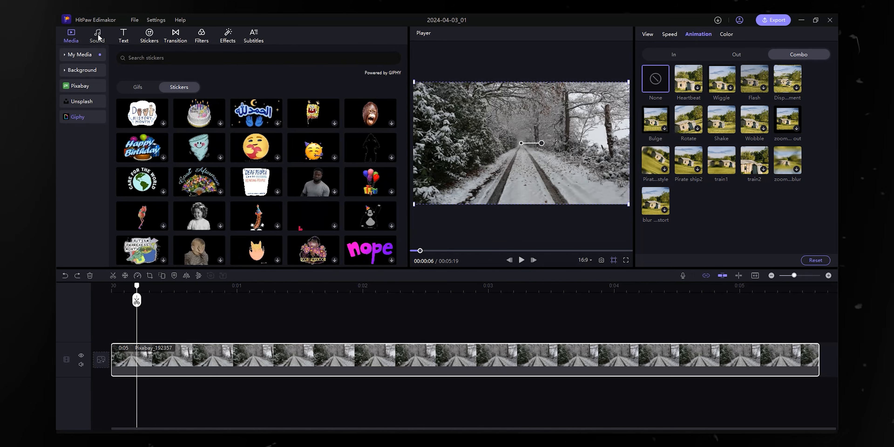
left_click(138, 87)
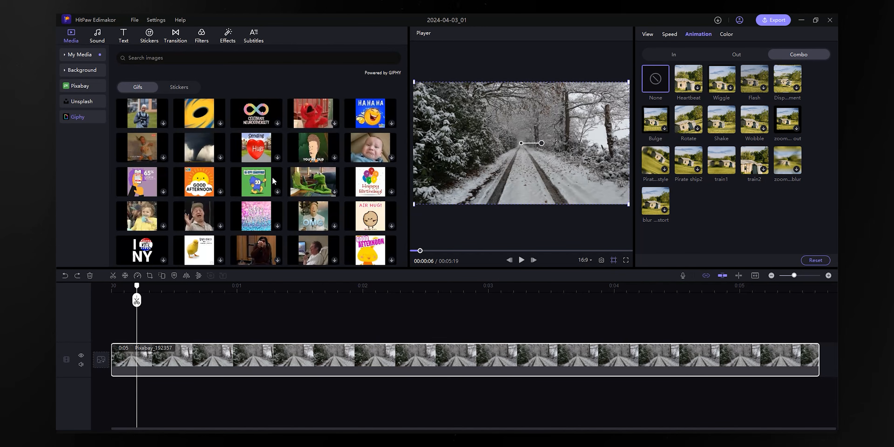
scroll(281, 187, "down", 6)
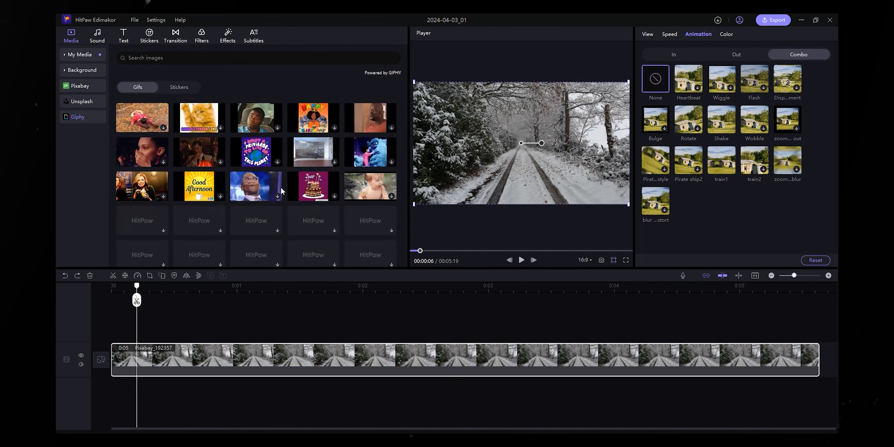
scroll(281, 187, "up", 7)
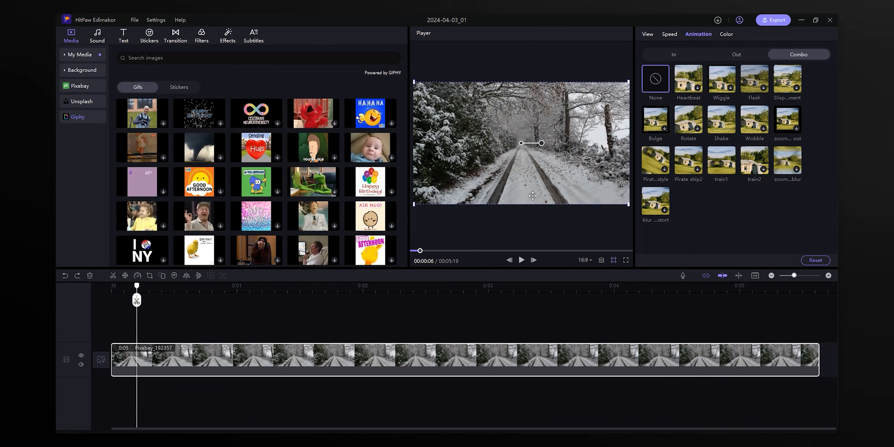
Add the Cheerful music track Innovative Sound at the start of the timeline beneath the video and play it briefly.
left_click(101, 38)
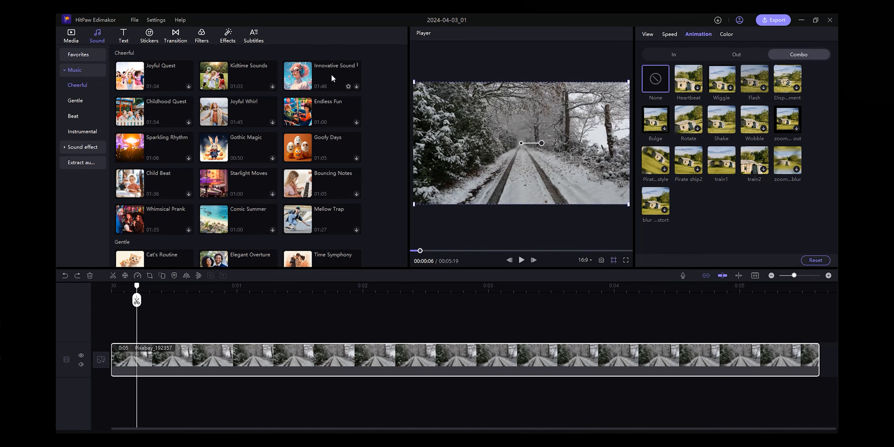
left_click_drag(333, 78, 119, 306)
key("space")
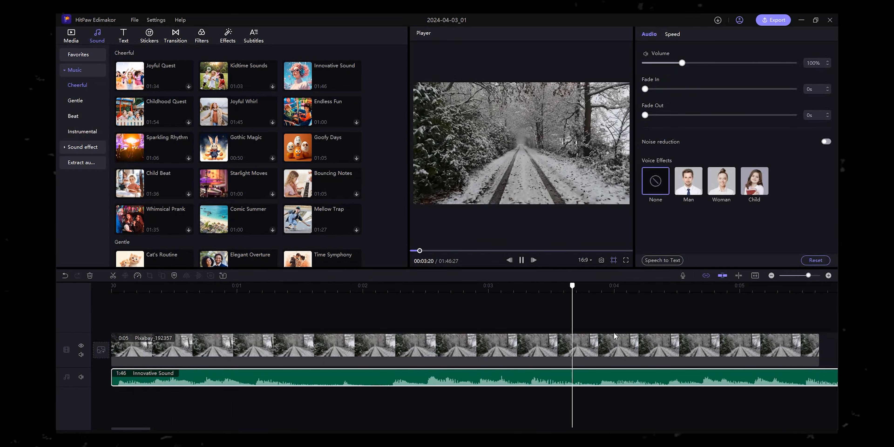
key("space")
Extend the end of the snowy road clip to just under 9 seconds on the timeline.
scroll(598, 296, "down", 2)
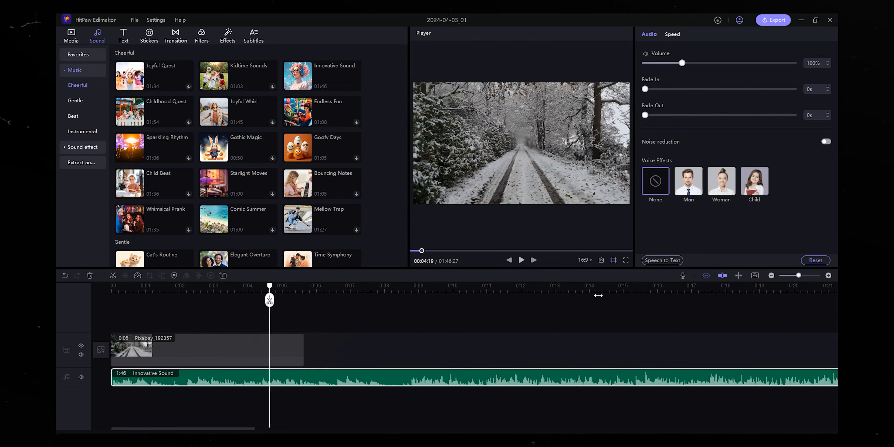
scroll(598, 295, "up", 3)
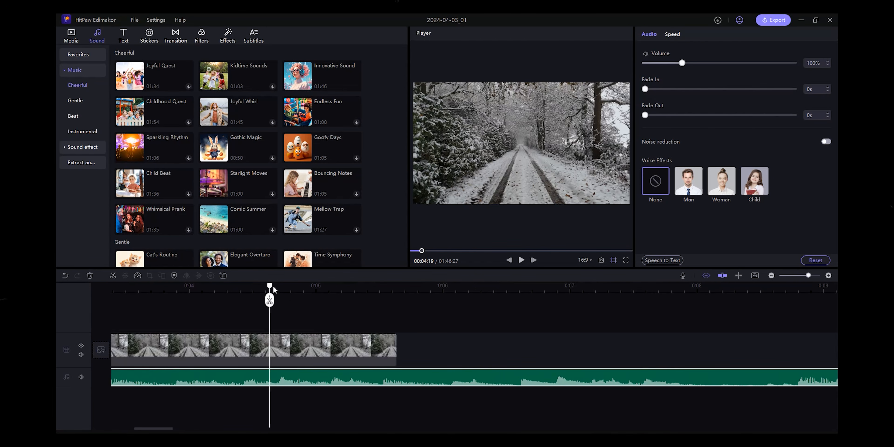
left_click_drag(274, 286, 389, 309)
left_click(393, 349)
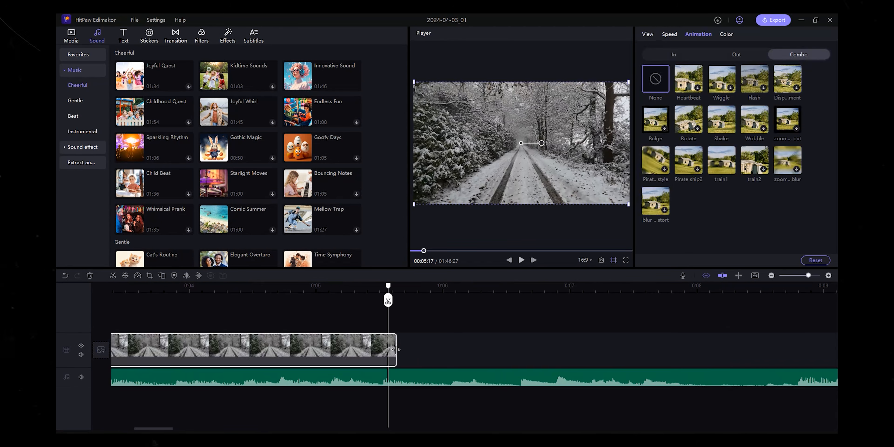
left_click_drag(396, 350, 798, 350)
scroll(445, 298, "down", 3)
scroll(357, 298, "up", 1)
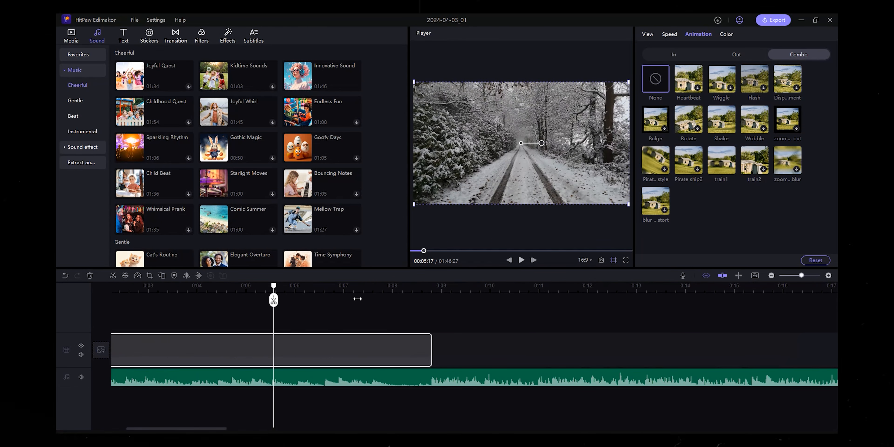
Split the snowy road clip and the Innovative Sound track at 00:08:22 and delete the parts after the cut.
left_click(428, 297)
left_click(428, 299)
left_click_drag(455, 323, 430, 386)
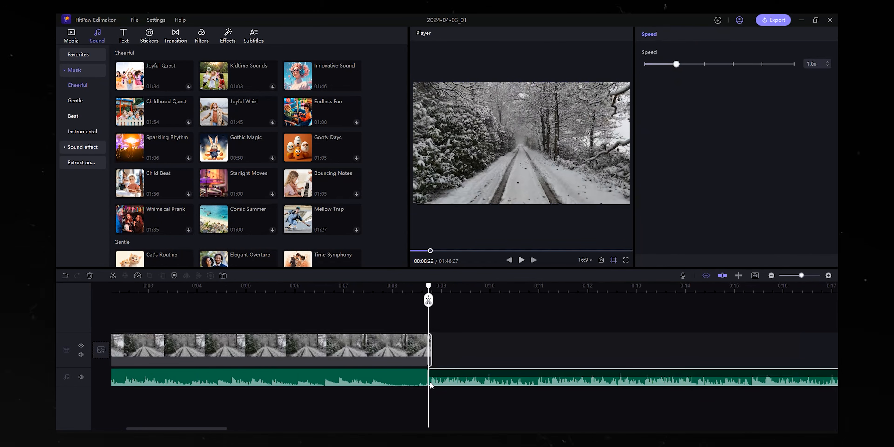
key("Delete")
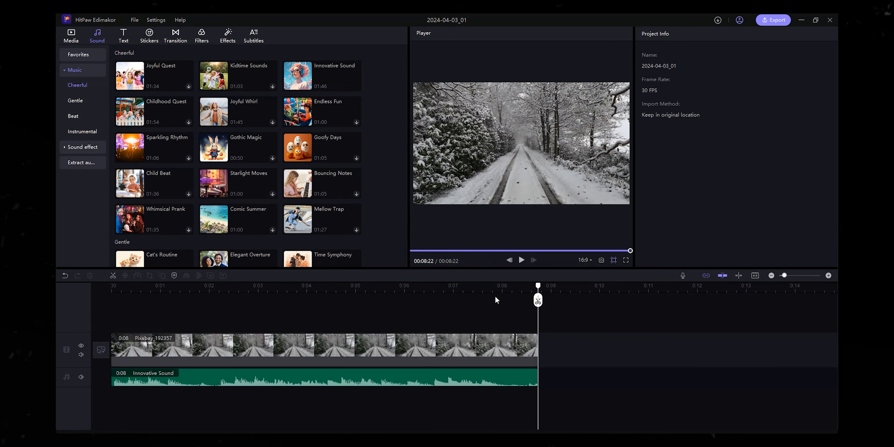
Move the playhead to 00:02:02 and examine the Gentle, Beat and Instrumental music collections.
left_click_drag(539, 286, 212, 286)
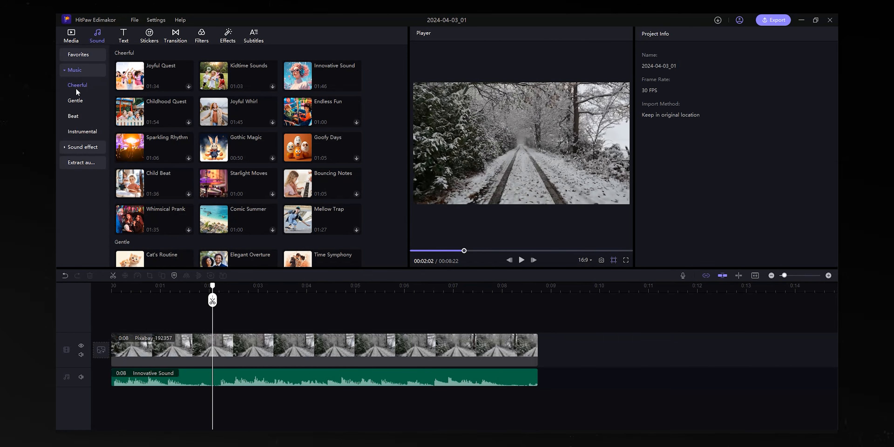
left_click(81, 100)
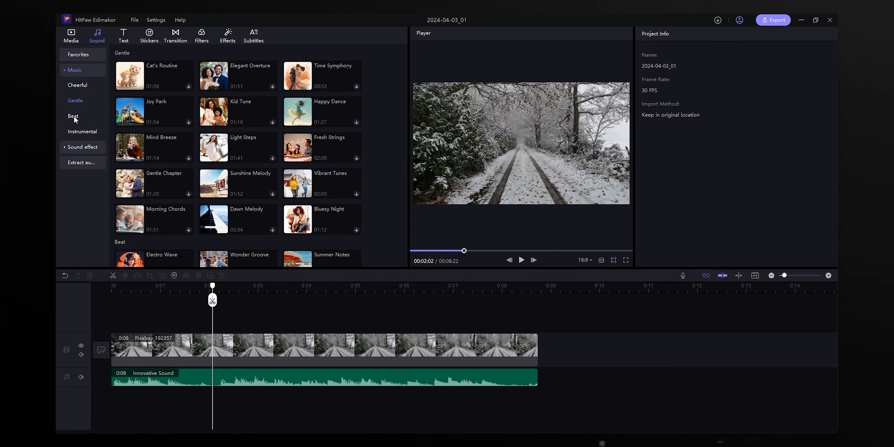
left_click(73, 116)
mouse_move(181, 105)
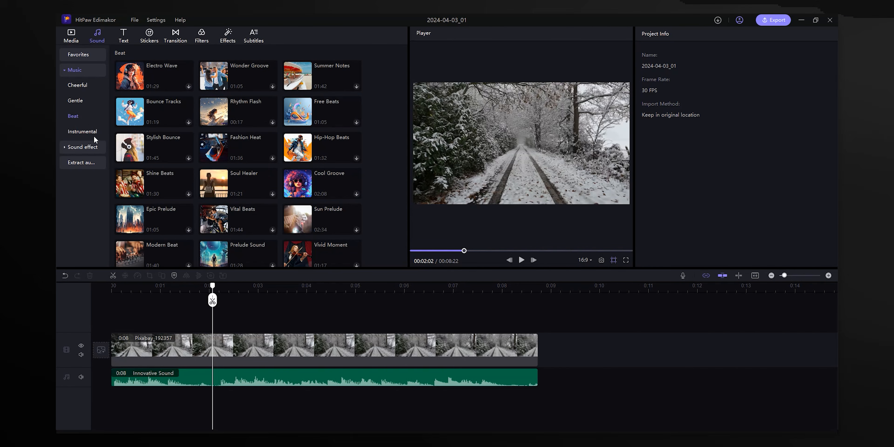
left_click(78, 131)
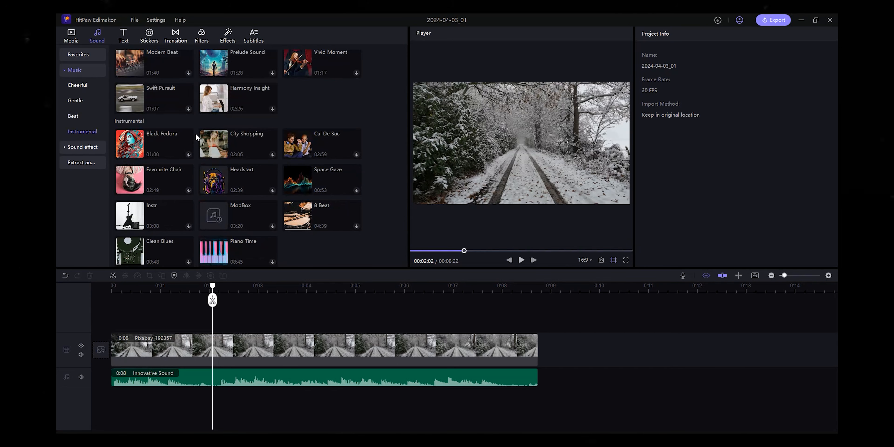
mouse_move(208, 135)
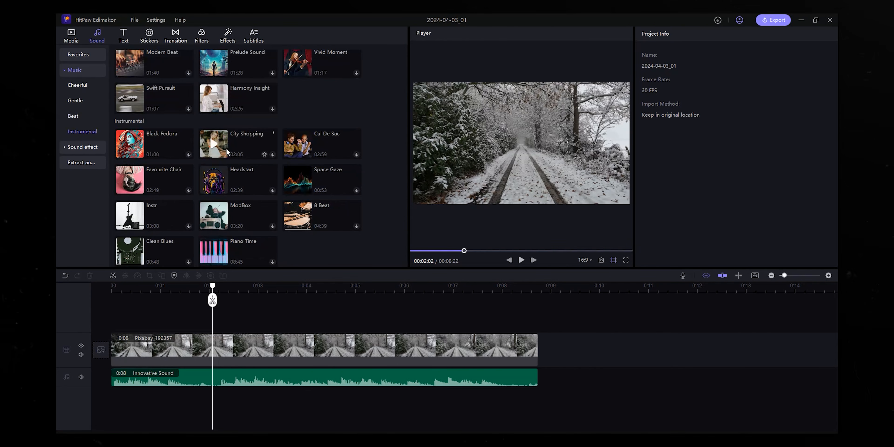
Examine the Nature and Effects collections of sound effects.
left_click(67, 148)
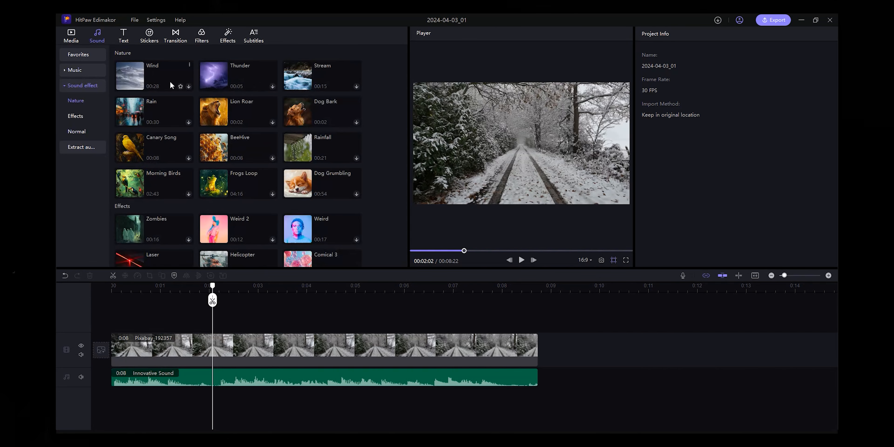
mouse_move(261, 76)
scroll(334, 150, "down", 4)
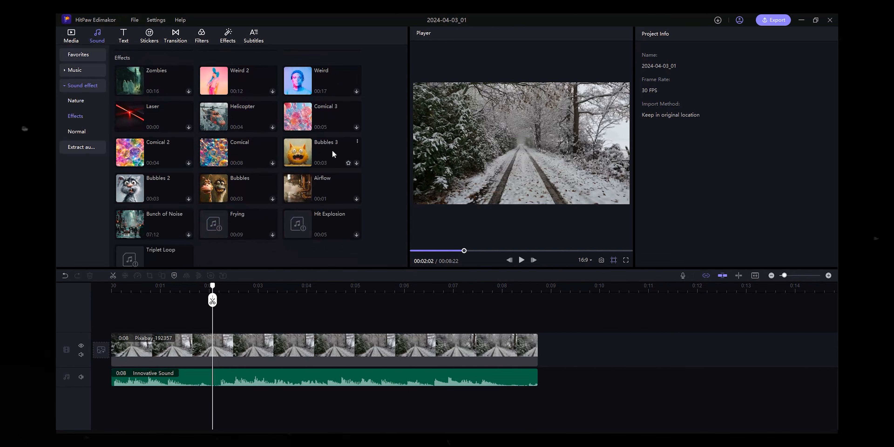
scroll(331, 149, "up", 2)
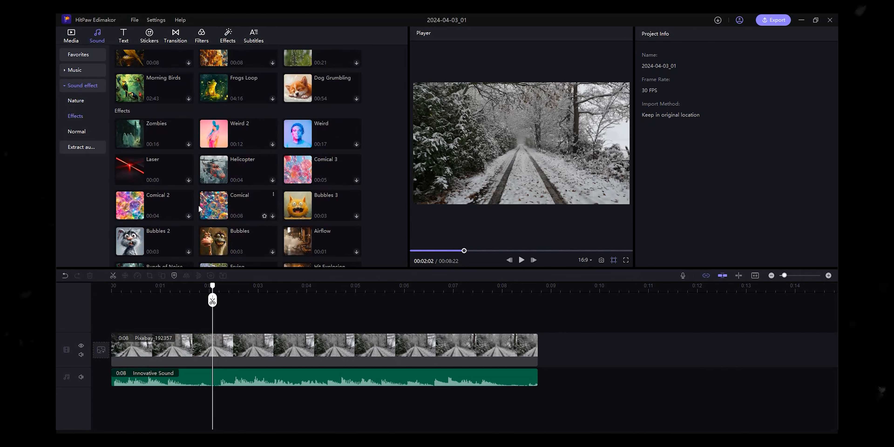
scroll(177, 199, "up", 3)
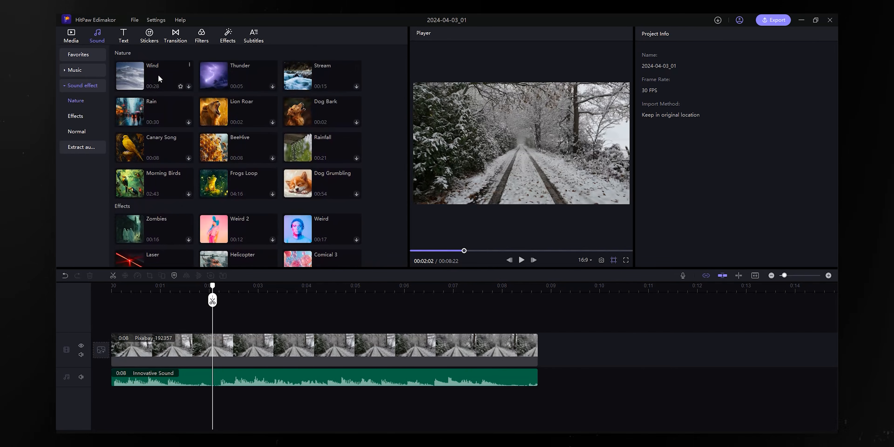
Preview the Thunder sound effect, then place it on a track below the music starting at about 1 second and play the mix.
left_click(239, 71)
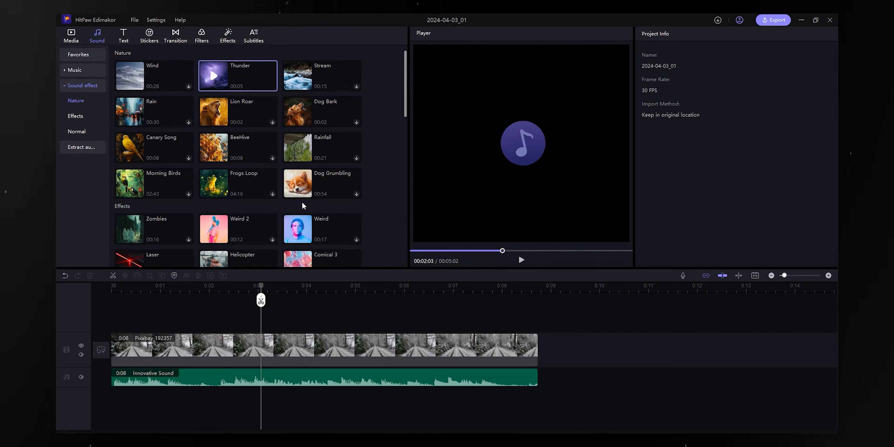
left_click_drag(243, 76, 229, 388)
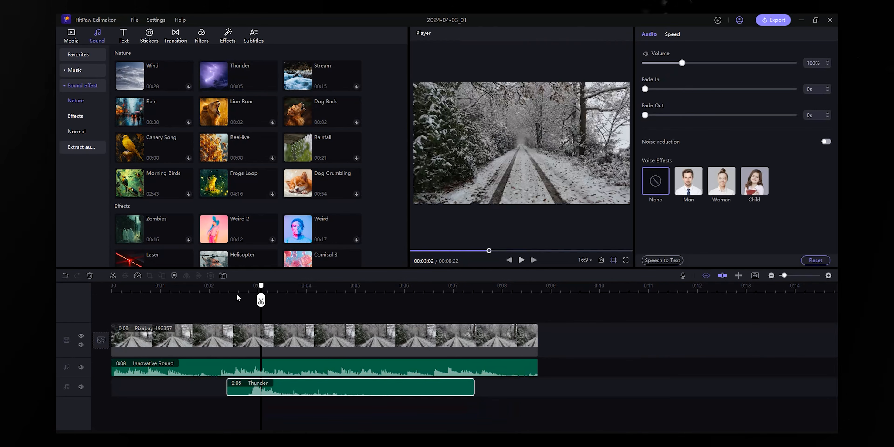
left_click(232, 287)
key("space")
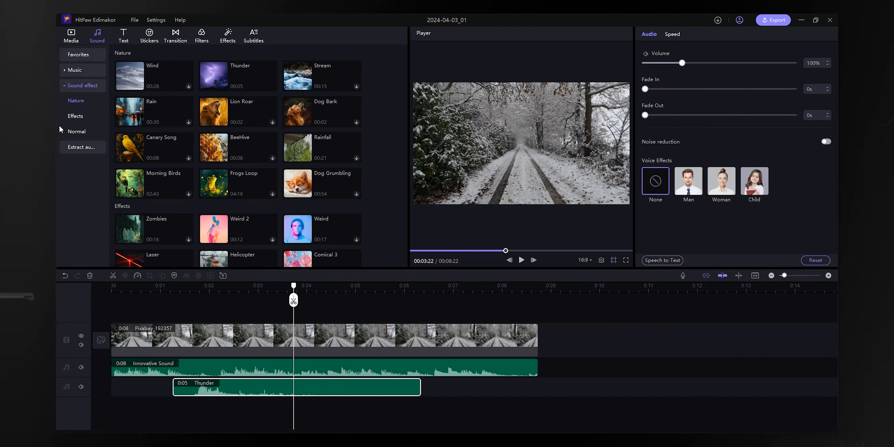
Examine the Normal collection of sound effects and the audio extraction section.
left_click(75, 131)
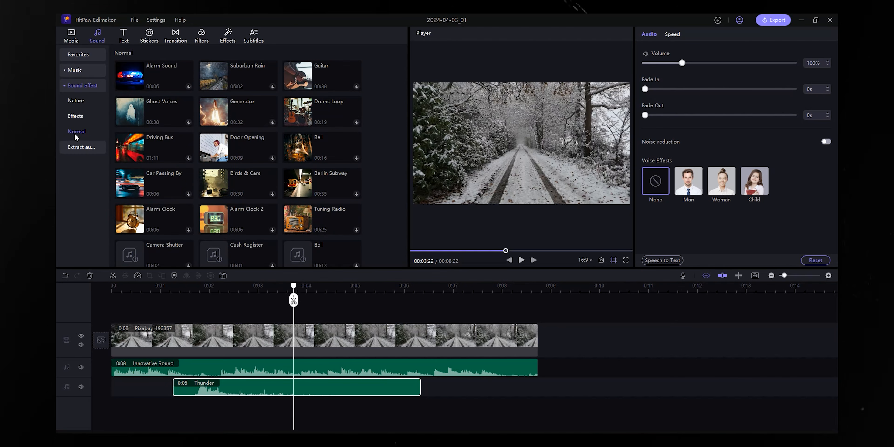
left_click(81, 147)
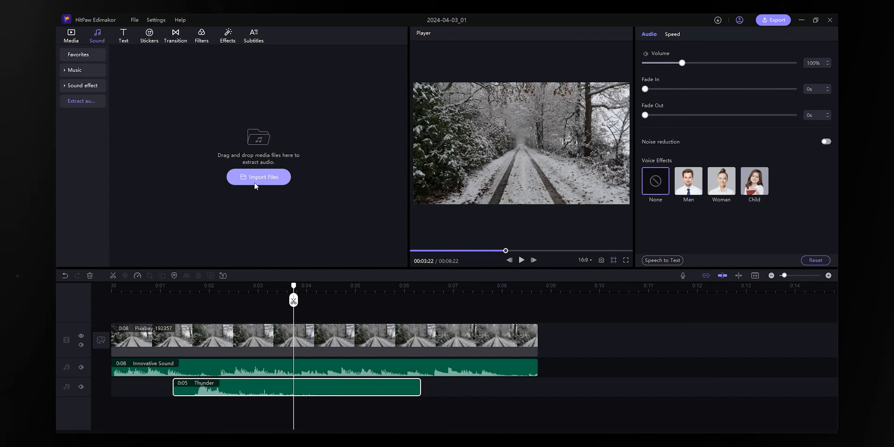
Import the C9936 video from the New A Rolls folder and place it on the main track right after the snowy road clip.
left_click(71, 35)
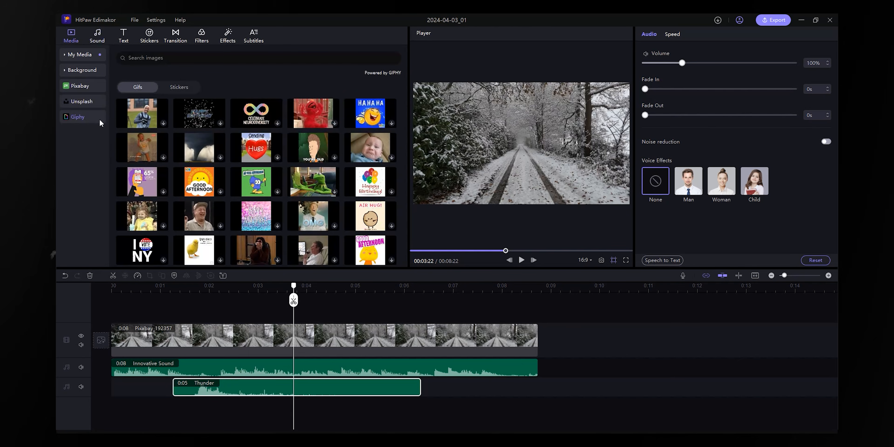
left_click(277, 175)
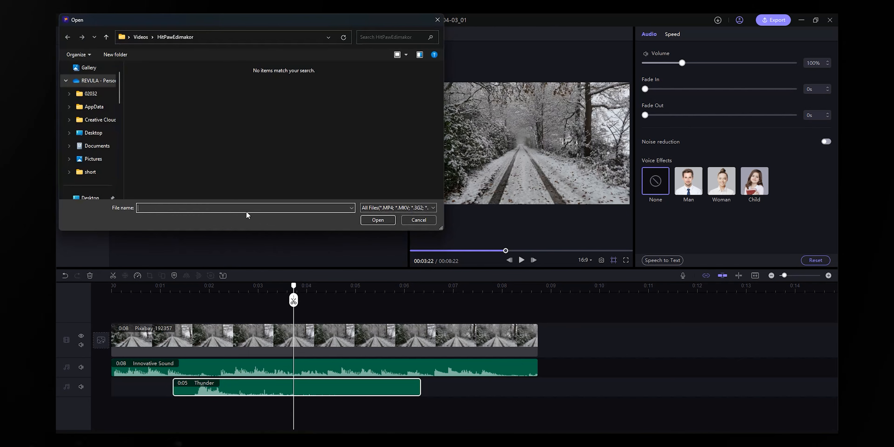
scroll(89, 167, "down", 2)
left_click(87, 120)
scroll(309, 173, "down", 5)
double_click(282, 161)
double_click(149, 104)
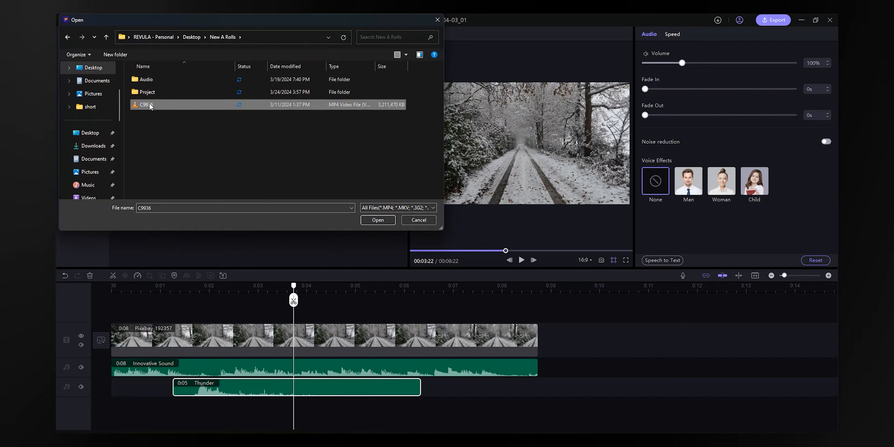
left_click_drag(133, 89, 542, 329)
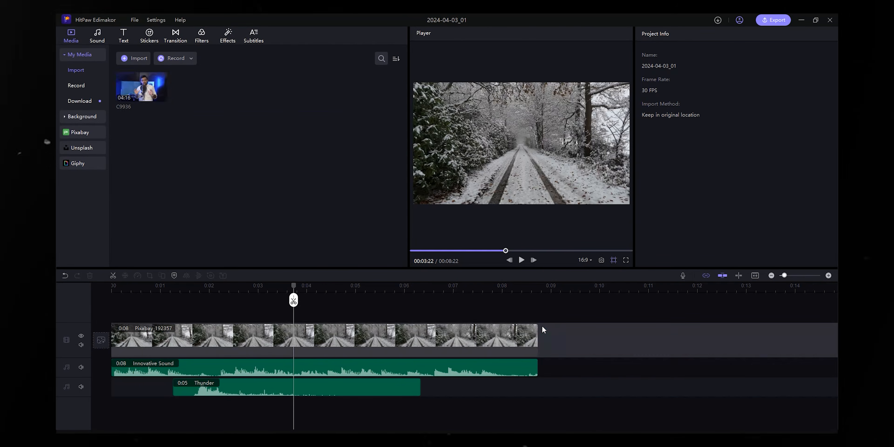
Move the playhead to 00:09:15 and detach the audio from the C9936 clip.
left_click_drag(558, 288, 590, 288)
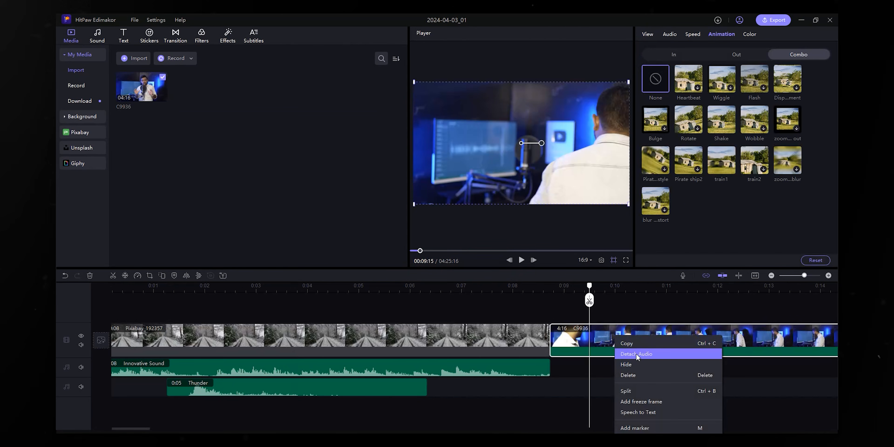
left_click(638, 354)
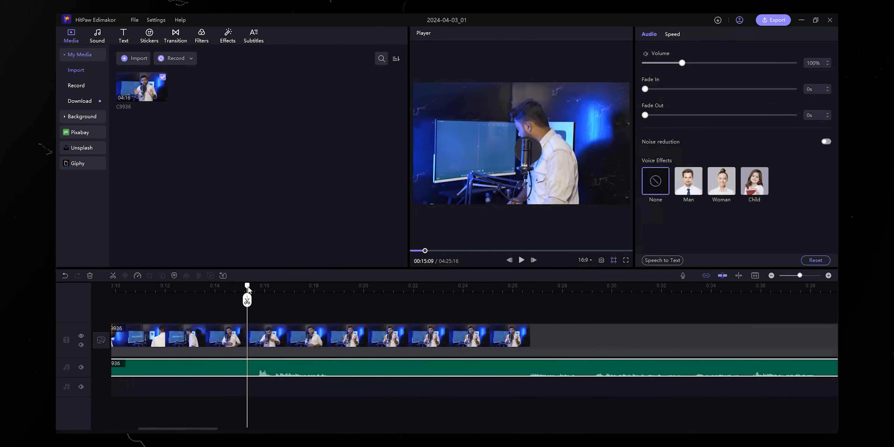
Split the C9936 video and its detached audio at 00:15:09 and delete the parts before the cut.
left_click(247, 300)
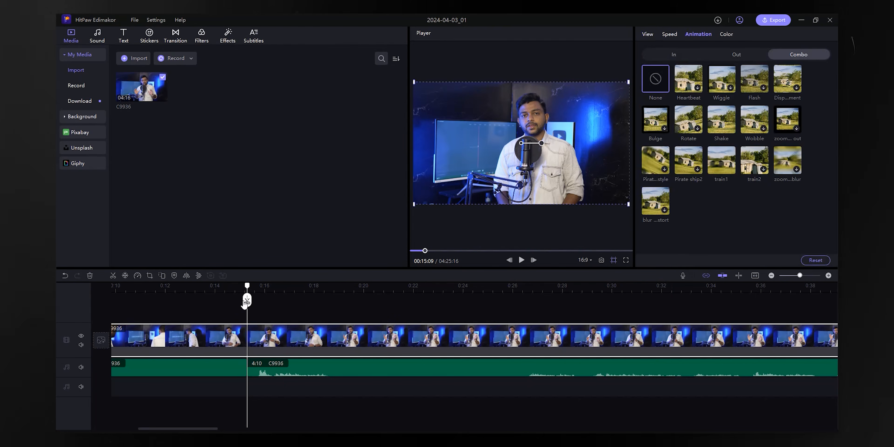
left_click(208, 376)
key("Delete")
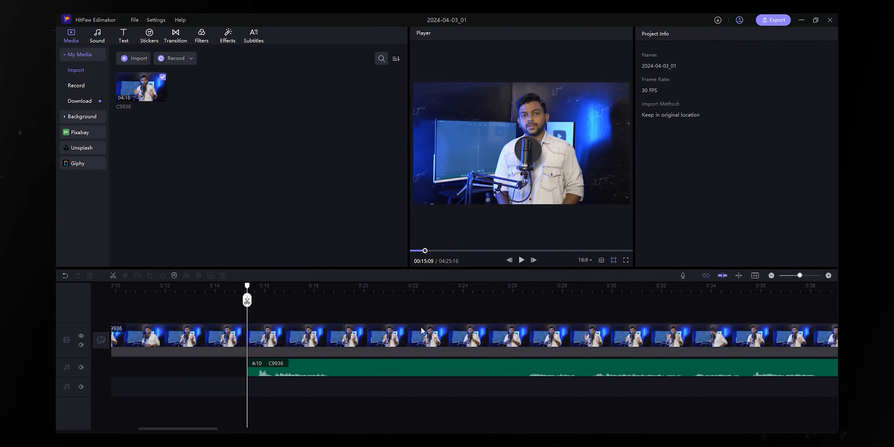
Move the playhead to 00:16:24 and examine the available recording options for new media.
left_click_drag(422, 330, 284, 341)
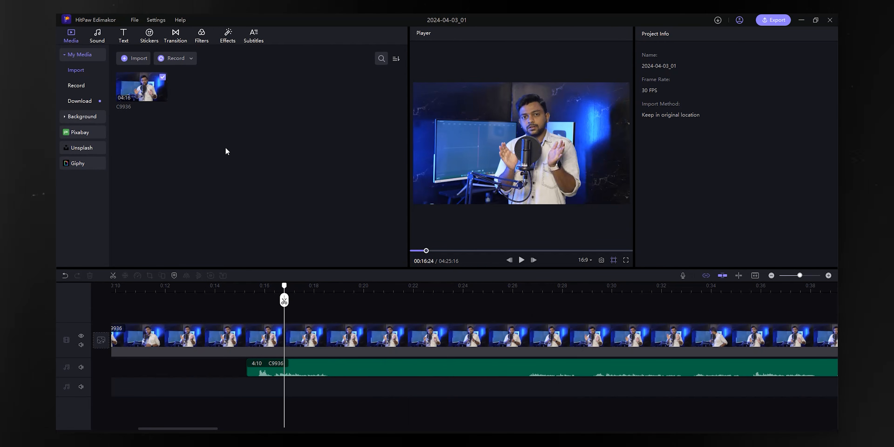
left_click(191, 58)
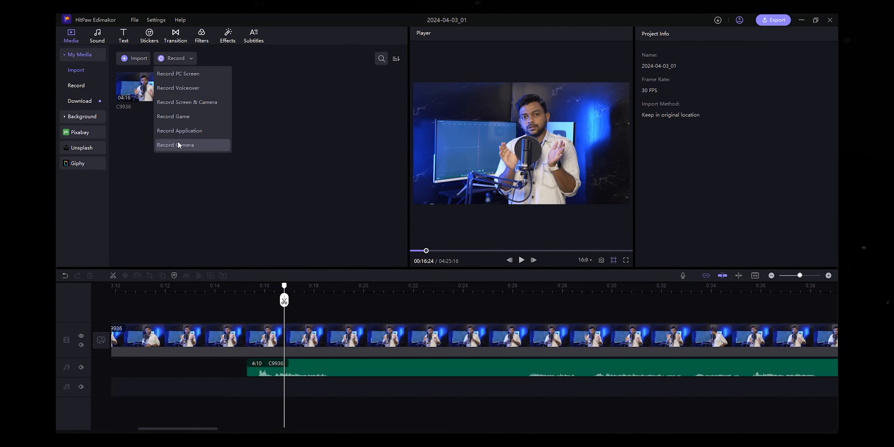
left_click(312, 93)
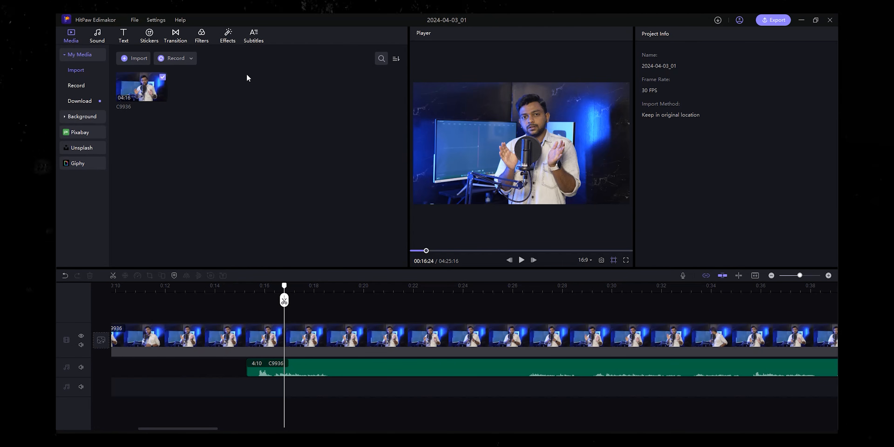
Examine the Default, Trending, Basic and Yellow collections of text styles.
left_click(98, 36)
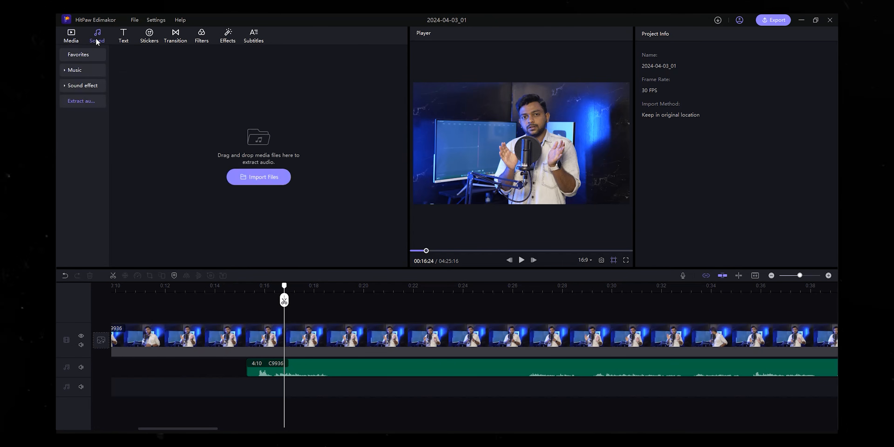
left_click(123, 37)
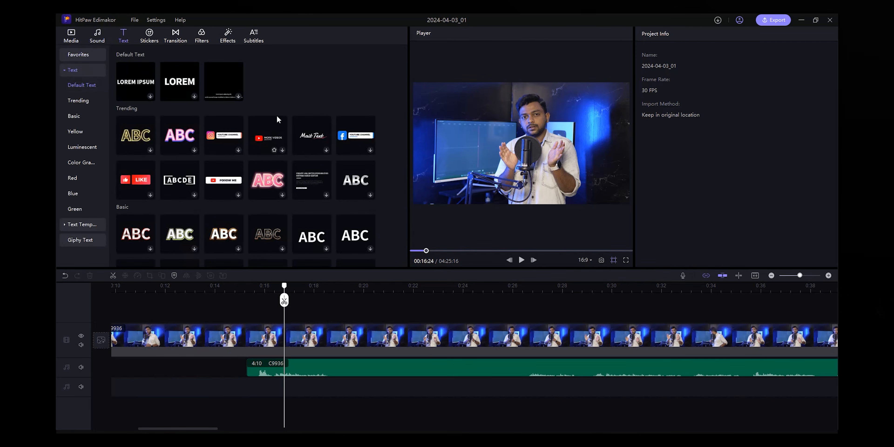
scroll(275, 132, "down", 4)
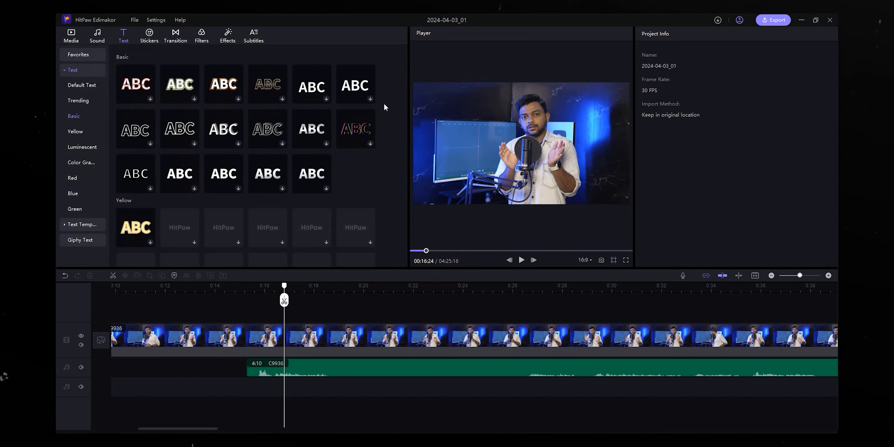
left_click_drag(405, 83, 405, 102)
scroll(247, 153, "up", 3)
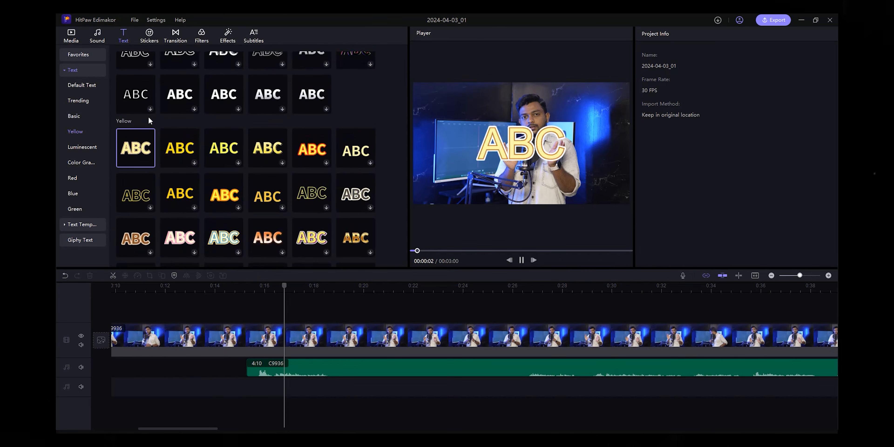
Add the first Yellow text style above the snowy road clip at about 3 seconds and set its text to "The Explore Guy".
left_click_drag(145, 147, 243, 308)
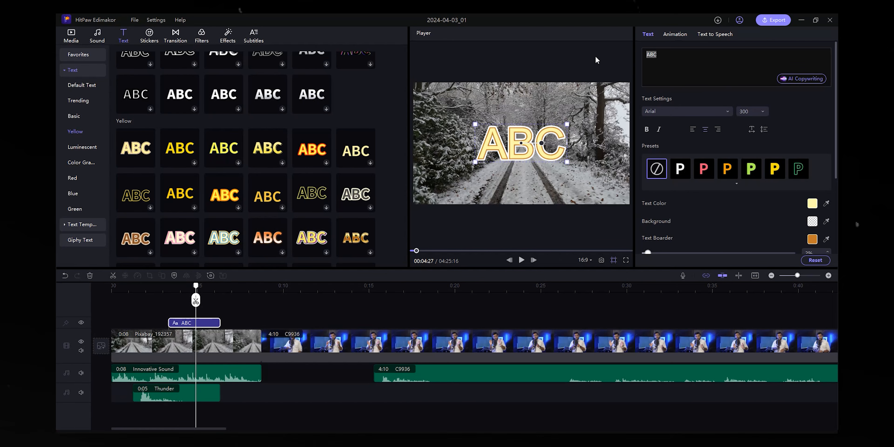
key("Caps_Lock")
type("The")
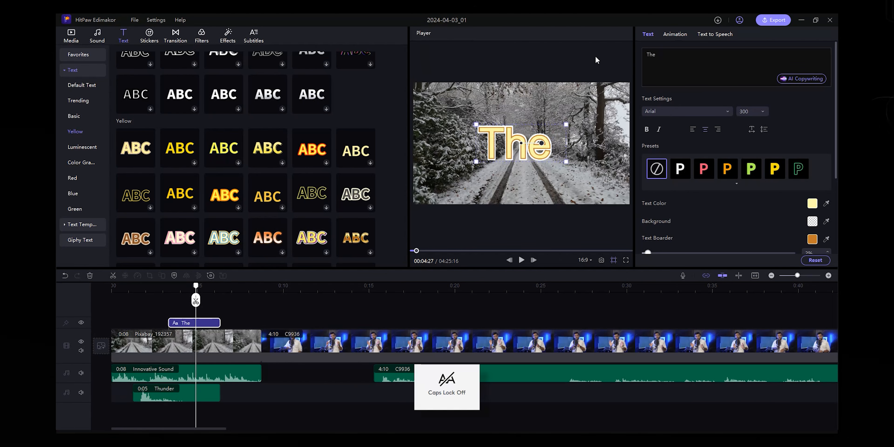
key("Caps_Lock")
type("E")
key("Caps_Lock")
type("xp")
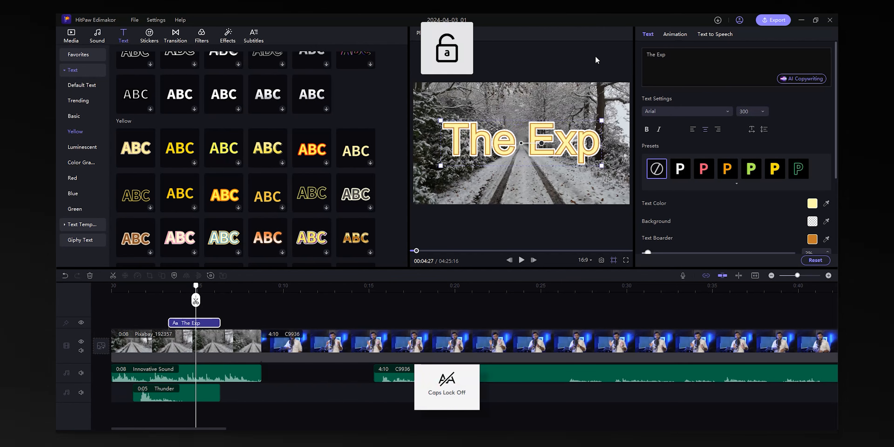
type("lore")
key("Caps_Lock")
type("G")
key("Caps_Lock")
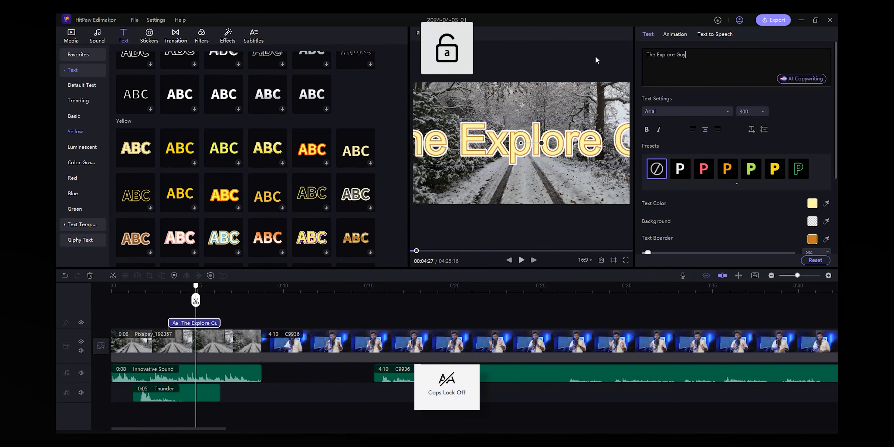
type("uy")
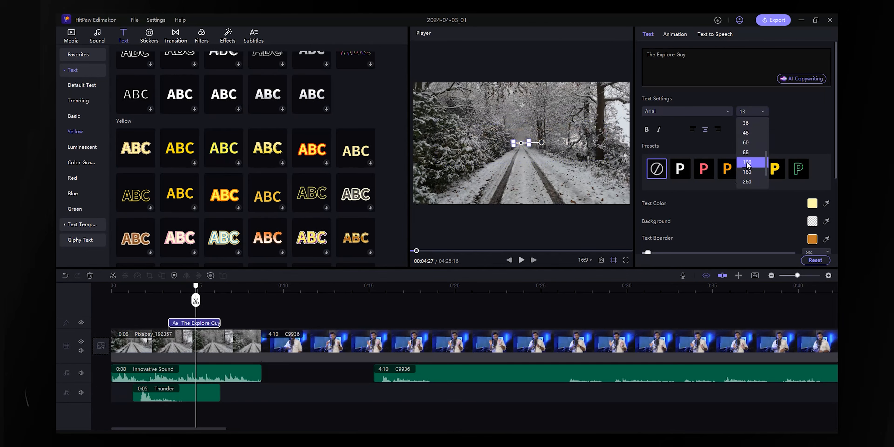
Set the title's font size to 108 and rotate it to about 2° over the snowy road.
left_click_drag(581, 148, 609, 153)
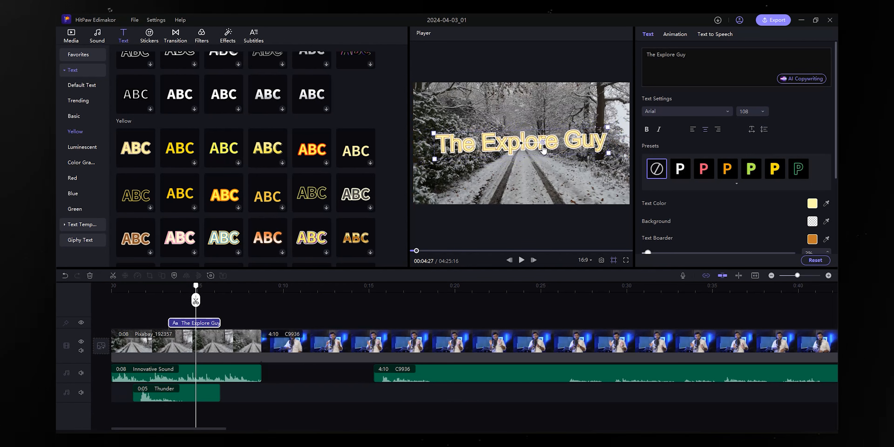
left_click_drag(532, 138, 544, 148)
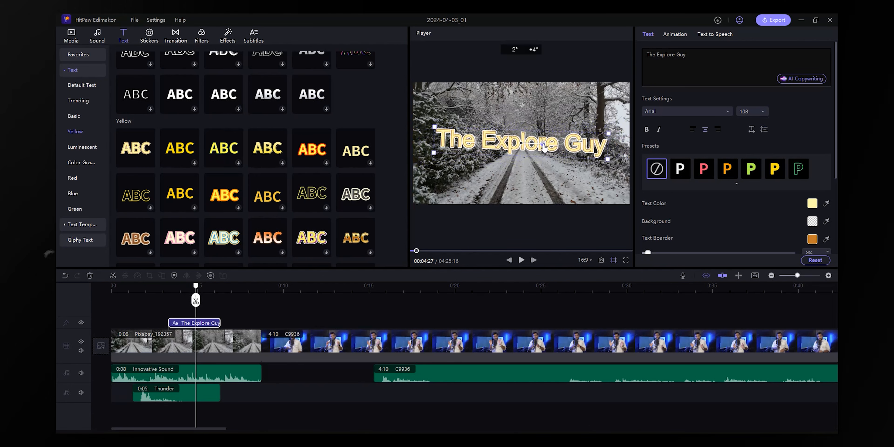
Change the title's font from Arial to a brush script font and play the result, leaving the playhead at 00:05:13.
left_click(682, 112)
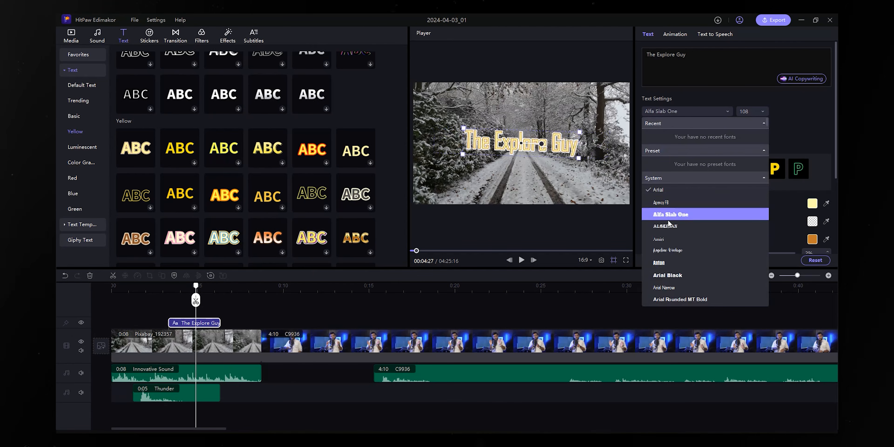
left_click(674, 240)
left_click(251, 303)
key("space")
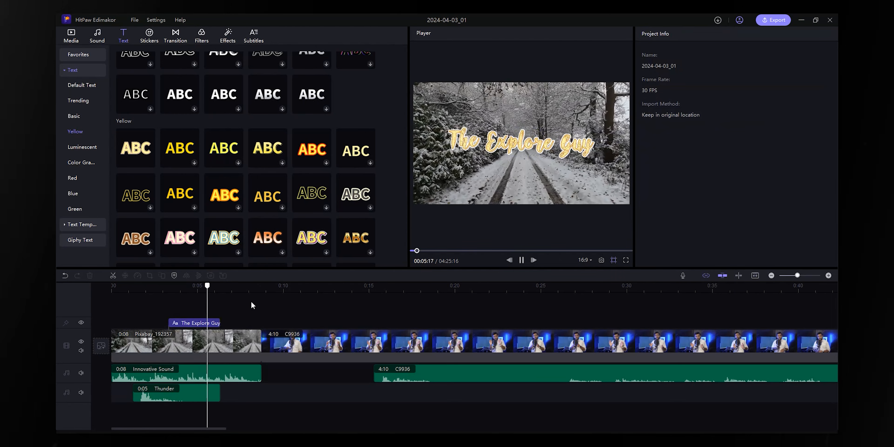
left_click_drag(223, 297, 205, 299)
Browse the Yellow and Luminescent text styles, then preview the Instagram banner among the Subscribe text templates.
scroll(329, 160, "down", 5)
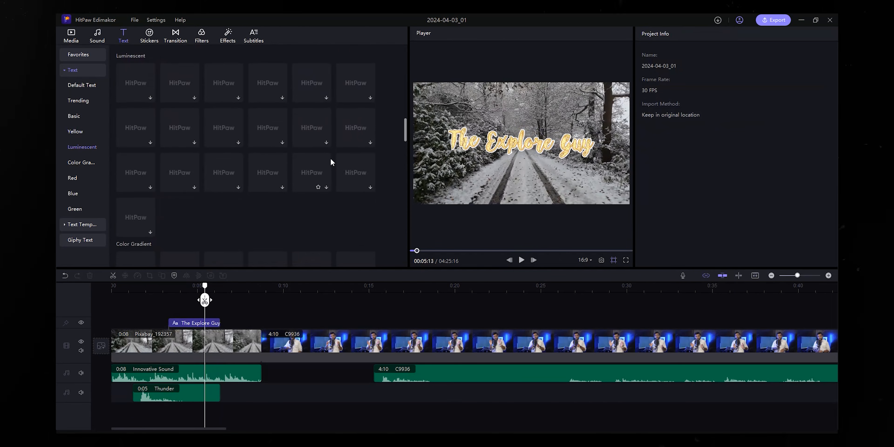
scroll(331, 162, "down", 3)
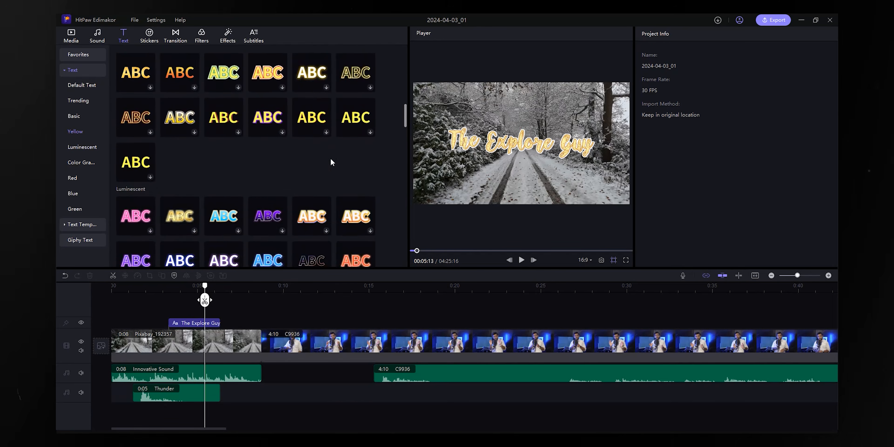
left_click(70, 224)
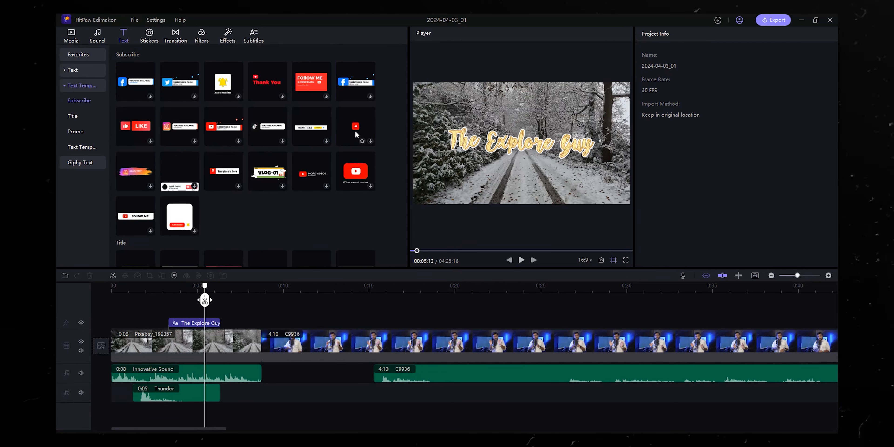
left_click(141, 139)
left_click(179, 126)
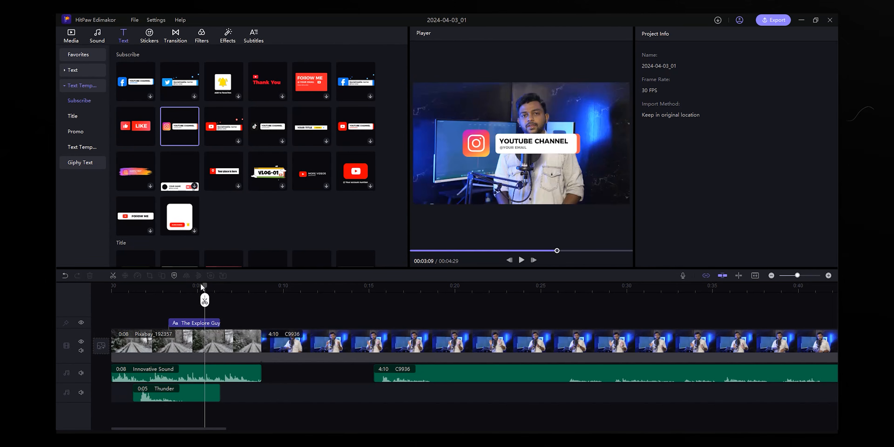
Move the playhead to 00:04:00 and examine the Title and Text Template Basic collections.
left_click(180, 288)
scroll(146, 192, "down", 5)
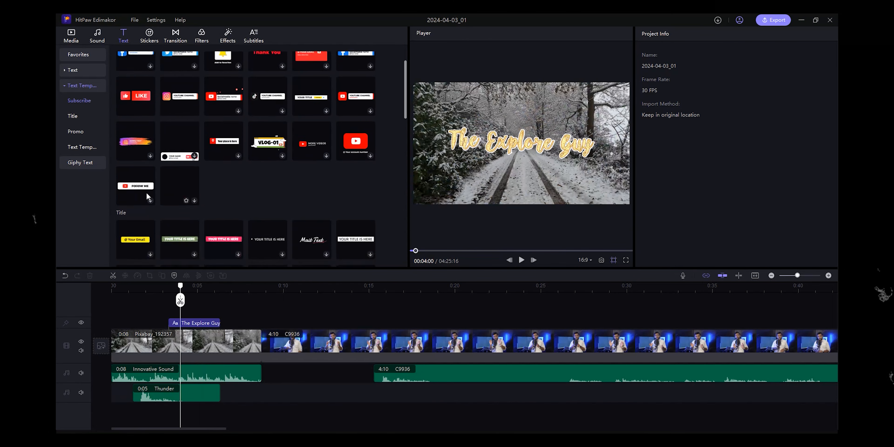
left_click(94, 146)
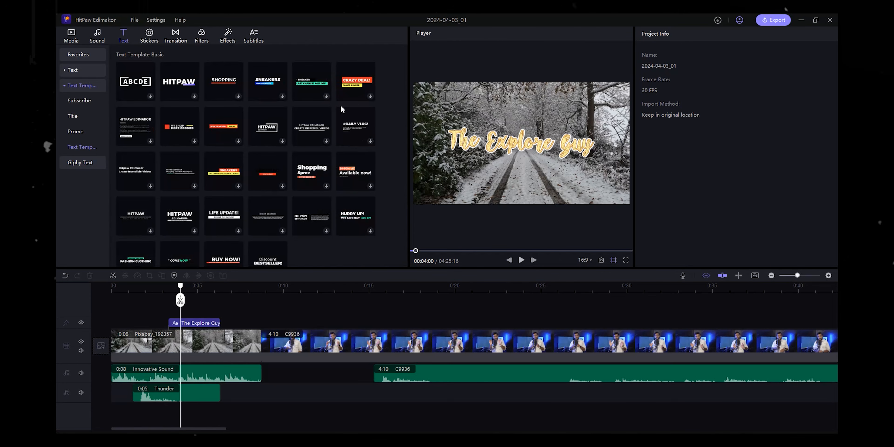
scroll(322, 184, "down", 2)
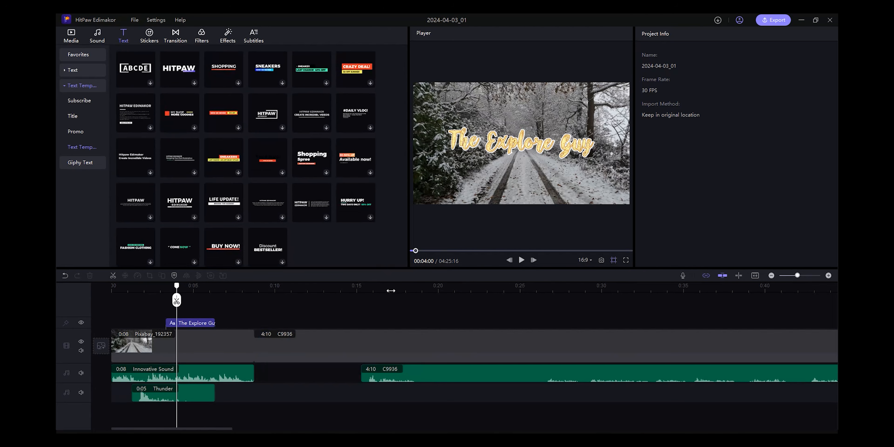
Place the playhead at 00:20:00 over the C9936 clip.
left_click(397, 285)
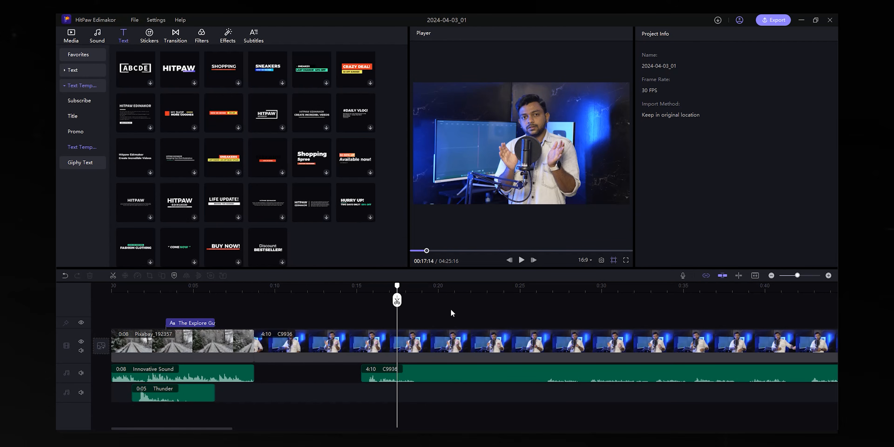
left_click(439, 311)
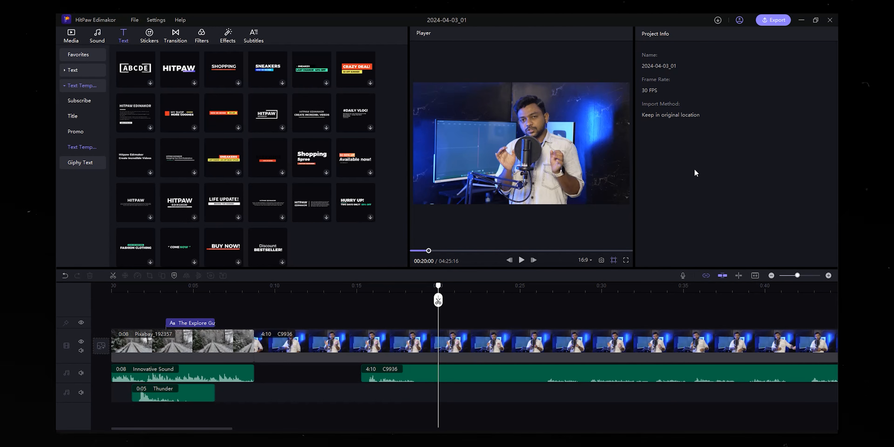
Add the Shopping text template above the C9936 clip at about 0:15 and replace its SHOPPING text with the presenter's name.
left_click(224, 67)
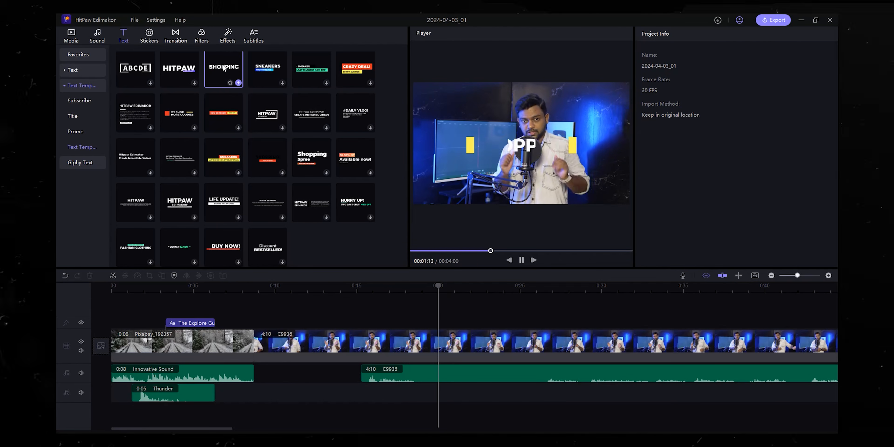
left_click_drag(224, 70, 364, 323)
left_click(371, 289)
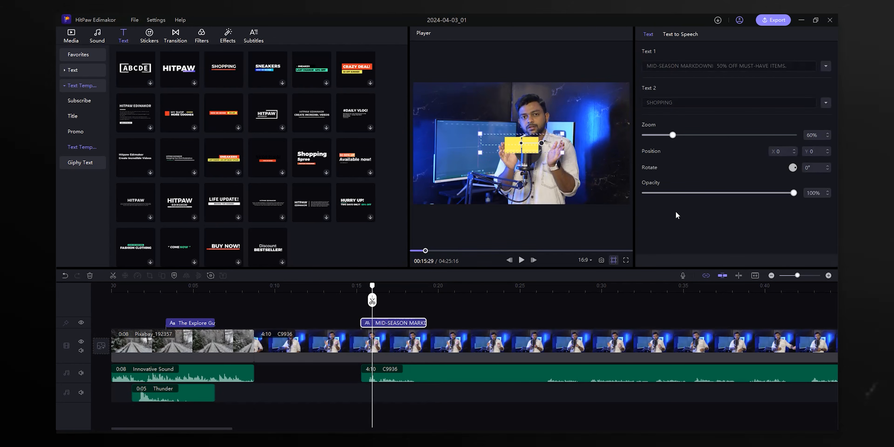
left_click(416, 291)
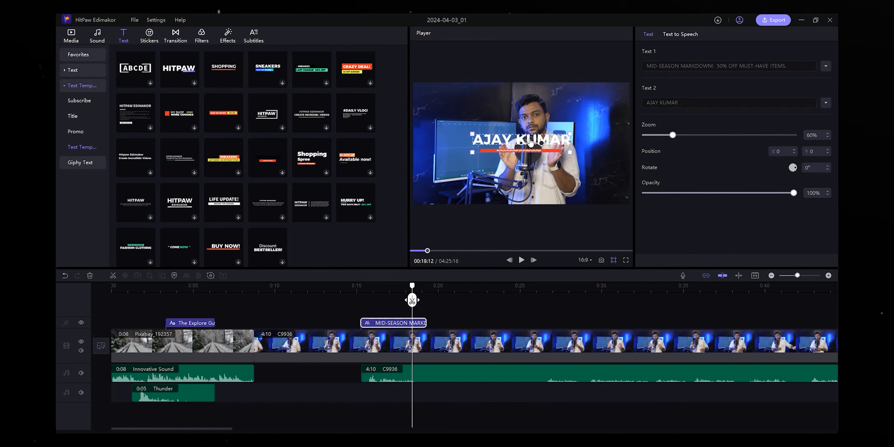
Scale the name title to 41%, move it to X -616, Y -430, and play it back from its start.
left_click_drag(672, 136, 663, 139)
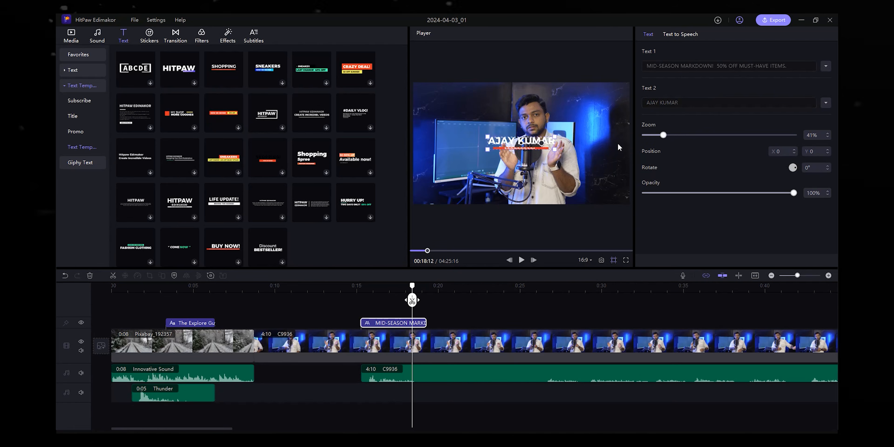
left_click_drag(774, 152, 656, 149)
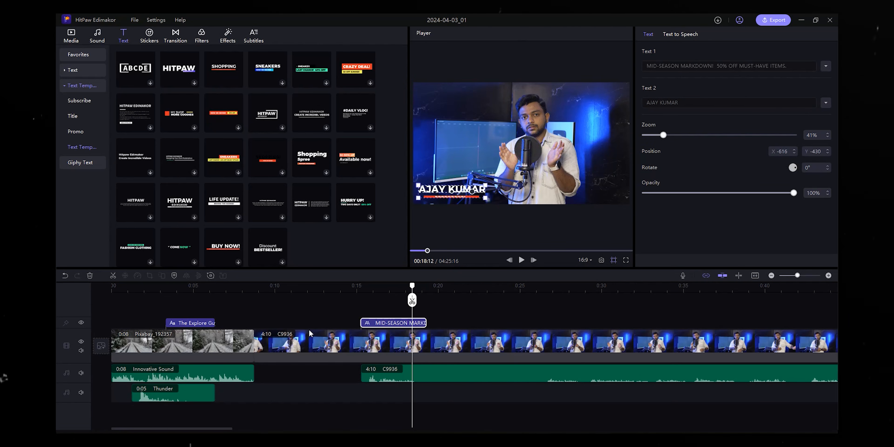
left_click(360, 287)
key("space")
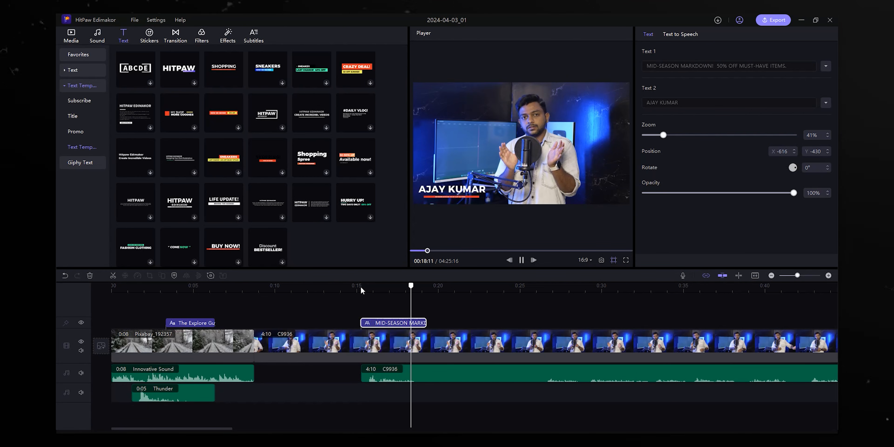
key("space")
Move the name title to start at about 0:26 on the timeline and place the playhead at 00:27:18.
left_click_drag(401, 323, 587, 325)
key("space")
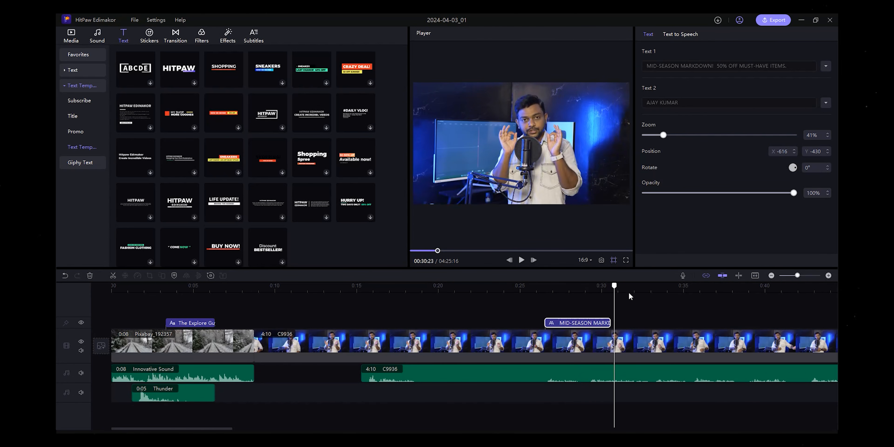
key("space")
scroll(569, 291, "down", 2)
left_click_drag(242, 297, 227, 297)
scroll(284, 282, "up", 2)
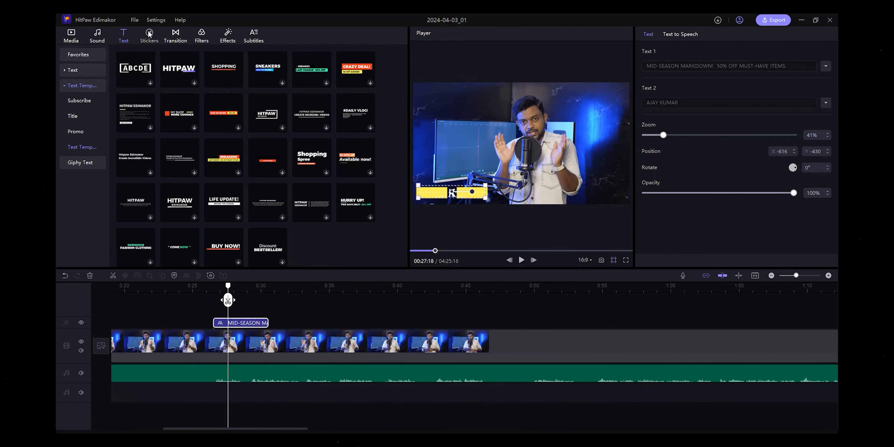
Examine the Subscribe and Mark sticker collections.
left_click(149, 40)
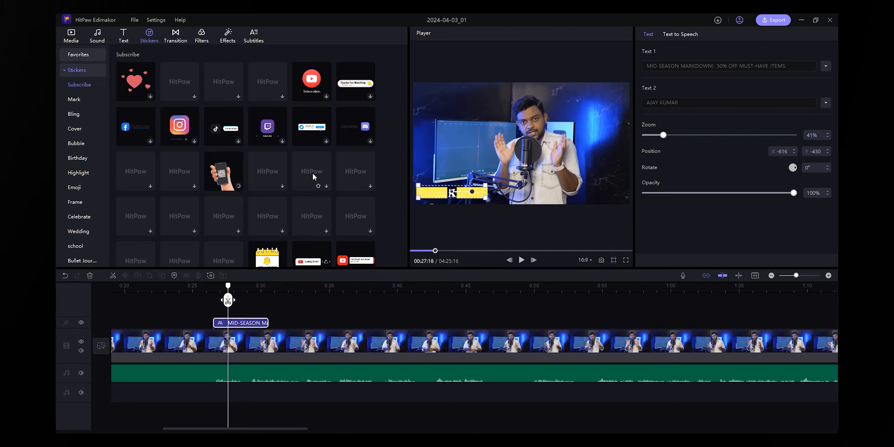
scroll(313, 176, "down", 3)
scroll(314, 176, "down", 3)
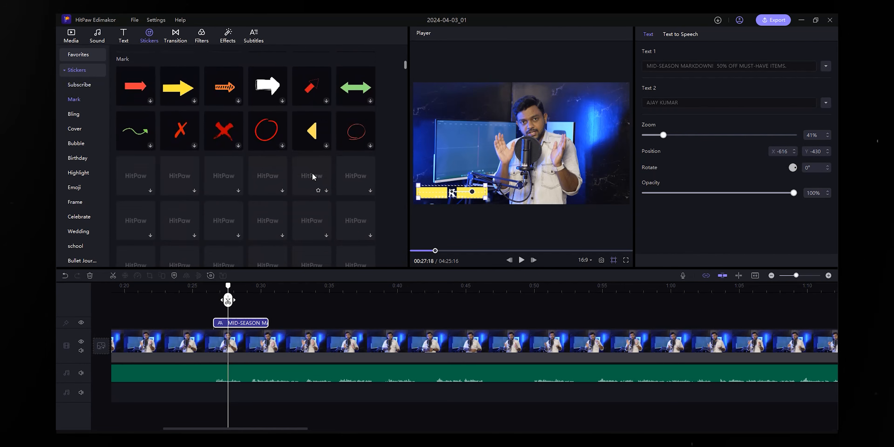
scroll(312, 176, "up", 1)
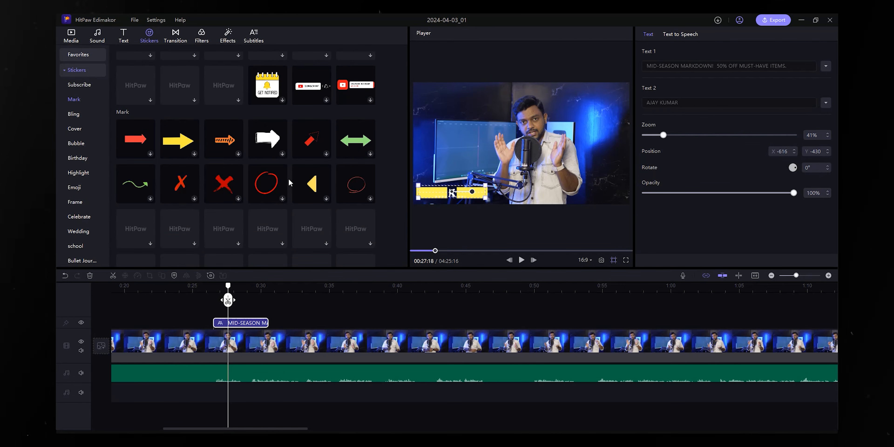
Add the Push Right transition between the Pixabay_192357 and C9936 clips and play across the cut.
left_click(175, 35)
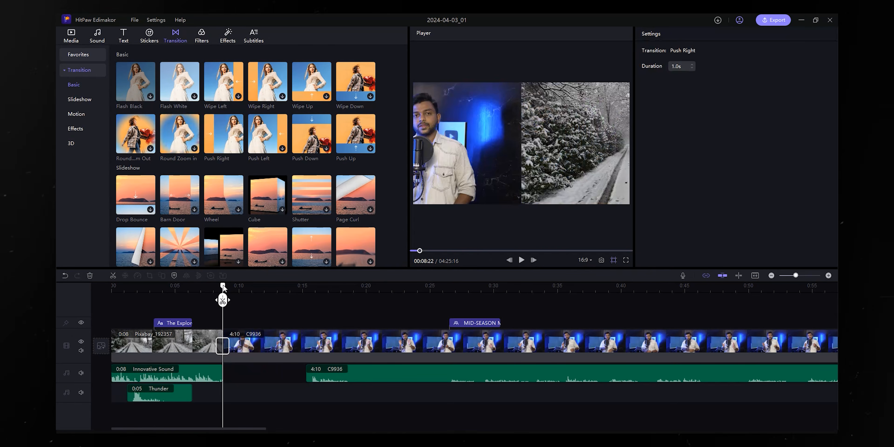
left_click_drag(224, 288, 212, 289)
key("space")
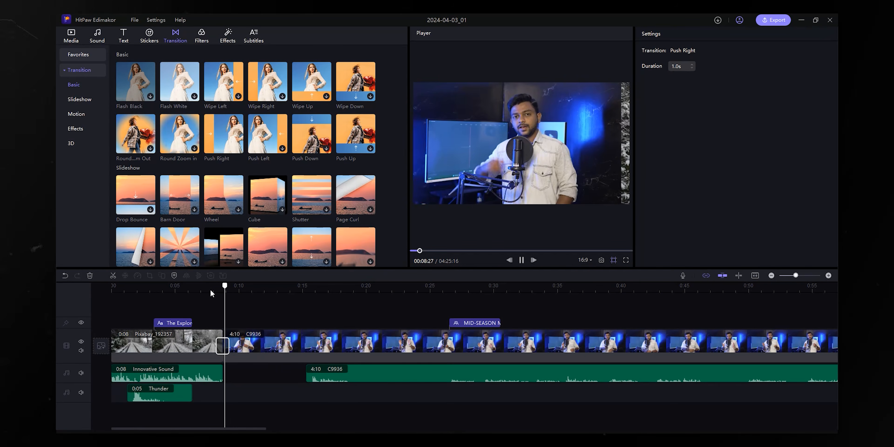
key("space")
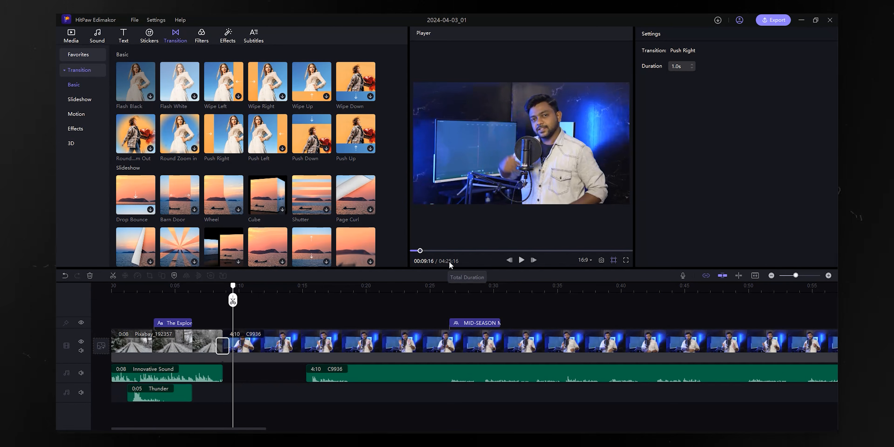
Examine the Basic, Slideshow, Motion, Effects and 3D transition collections.
scroll(330, 185, "down", 5)
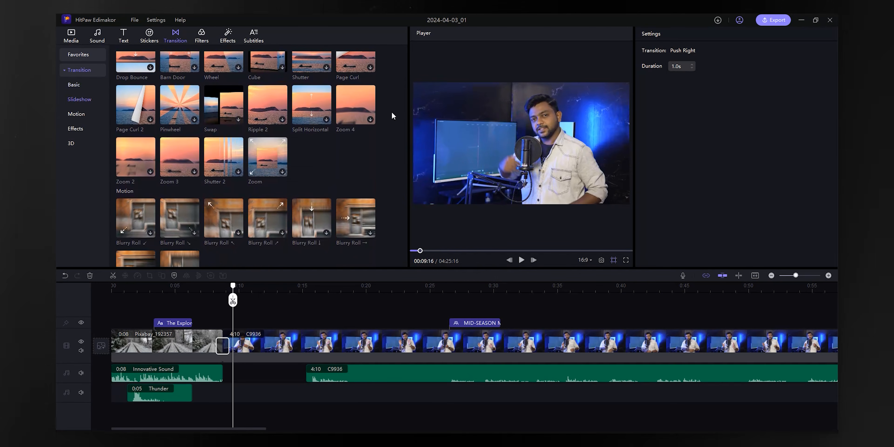
scroll(335, 186, "down", 8)
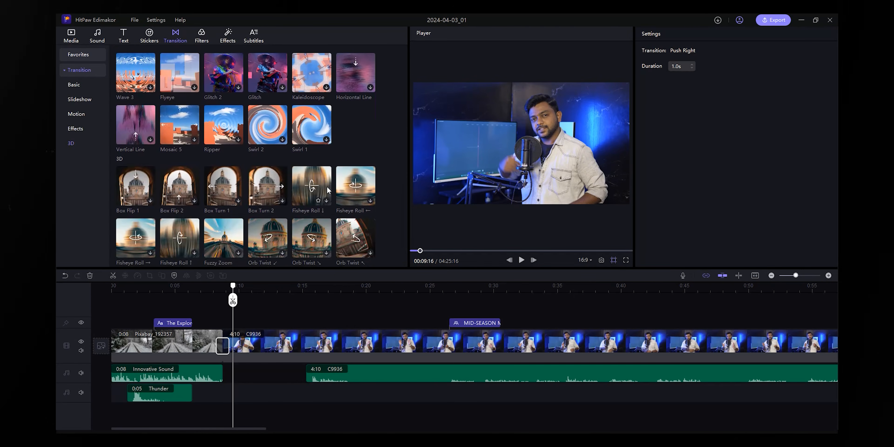
scroll(328, 190, "down", 2)
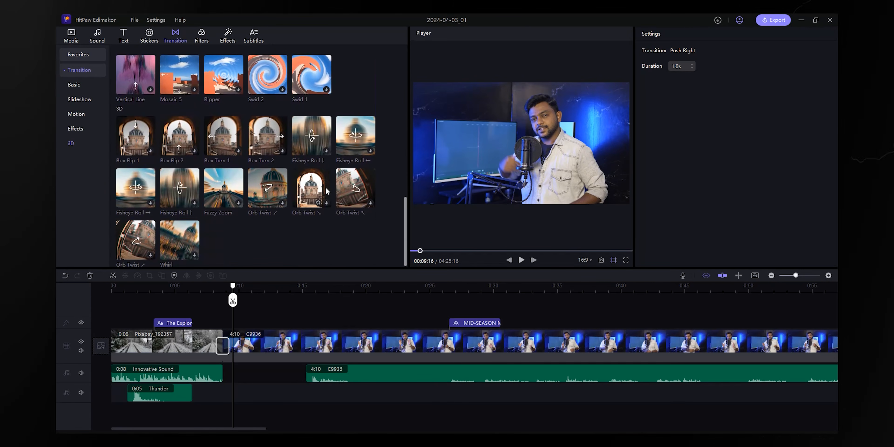
scroll(327, 191, "up", 10)
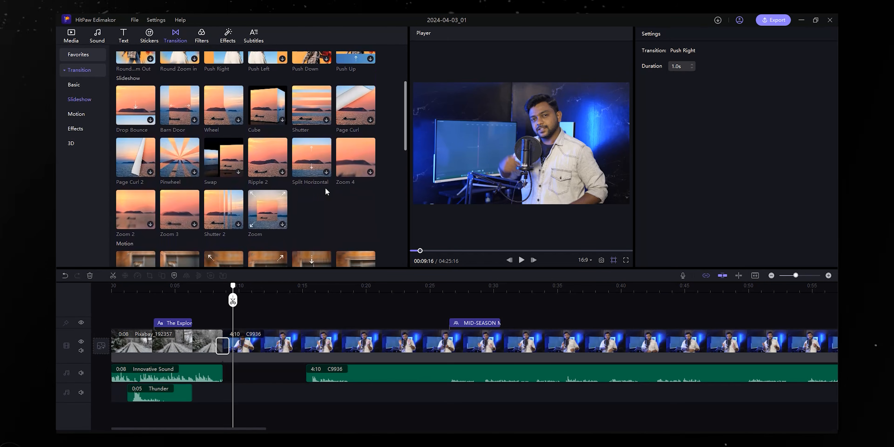
scroll(326, 192, "up", 4)
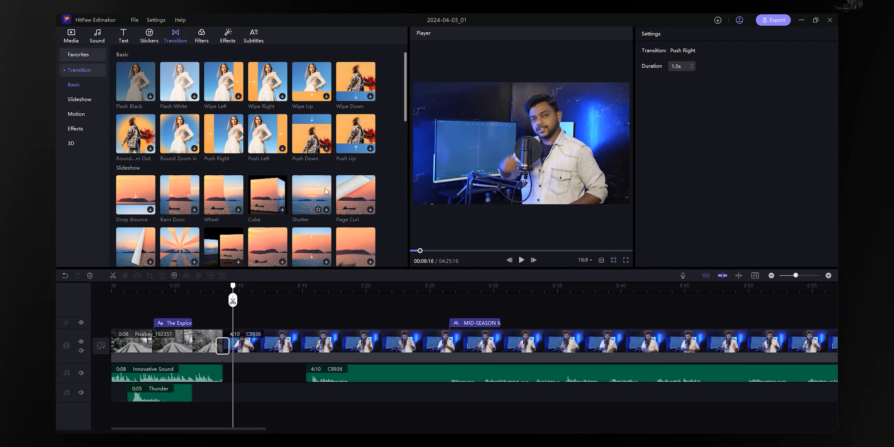
left_click(83, 99)
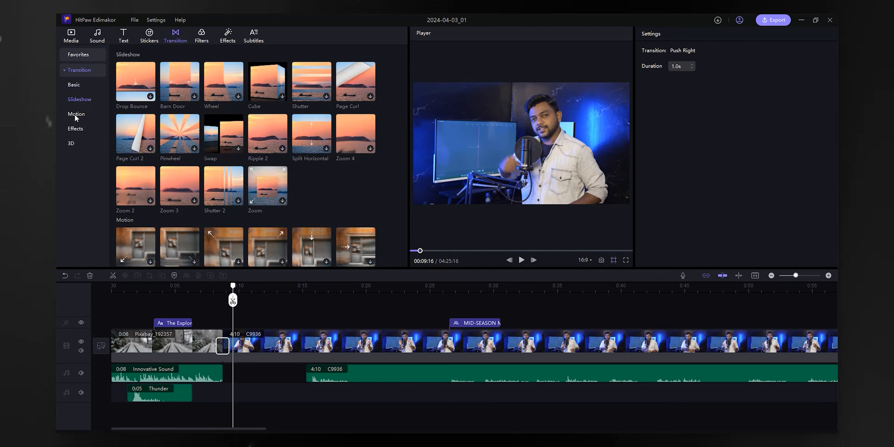
left_click(75, 114)
left_click(80, 130)
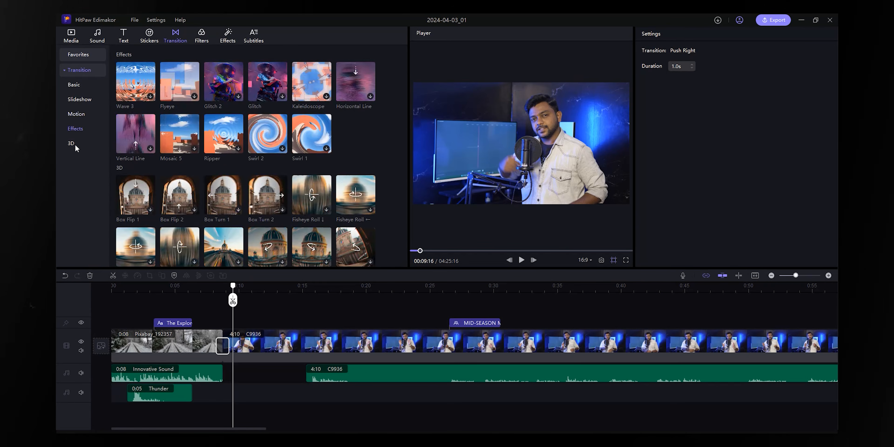
left_click(73, 143)
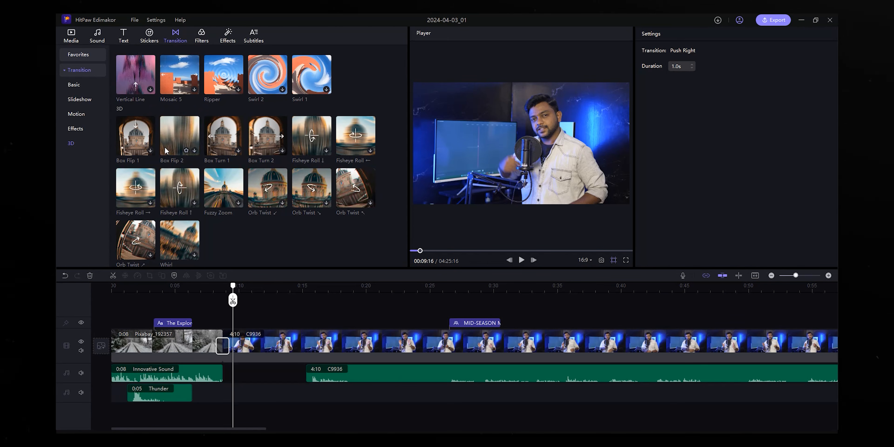
Replace the transition between the Pixabay_192357 and C9936 clips with the 3D Box Flip 2 and play across the cut.
left_click(180, 142)
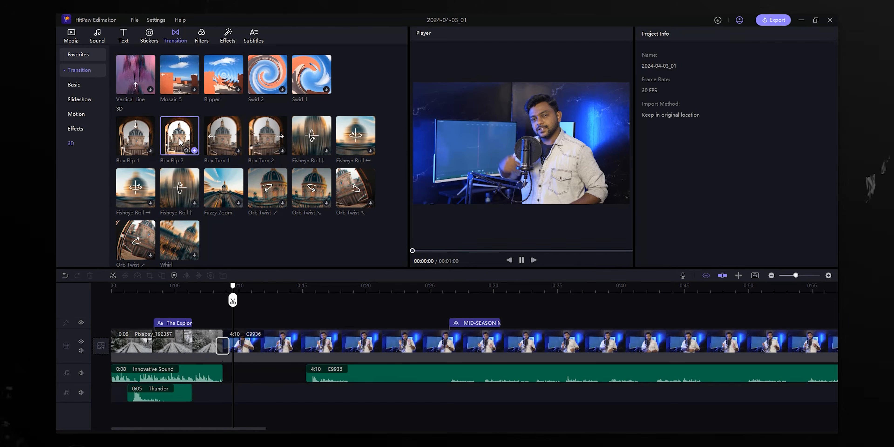
mouse_move(180, 148)
left_mouse_down()
mouse_move(239, 350)
mouse_move(223, 345)
left_mouse_up()
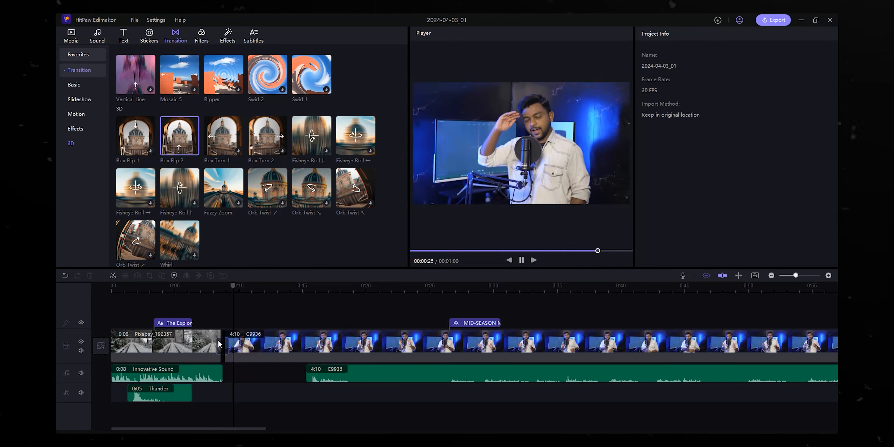
left_click(212, 287)
key("space")
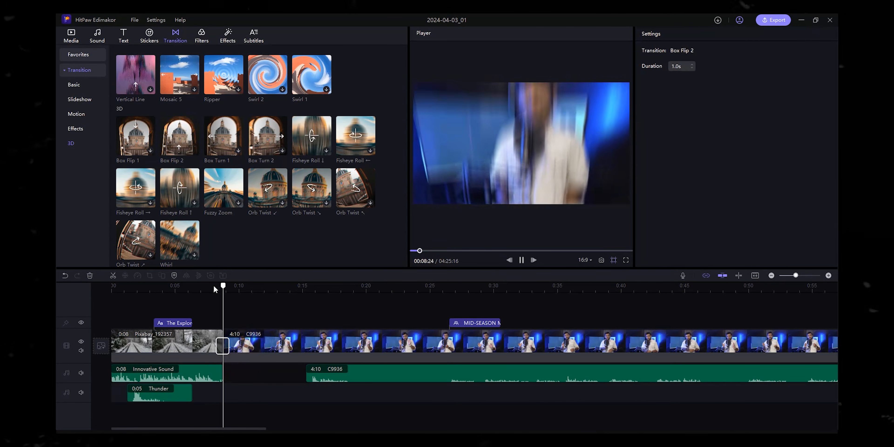
key("space")
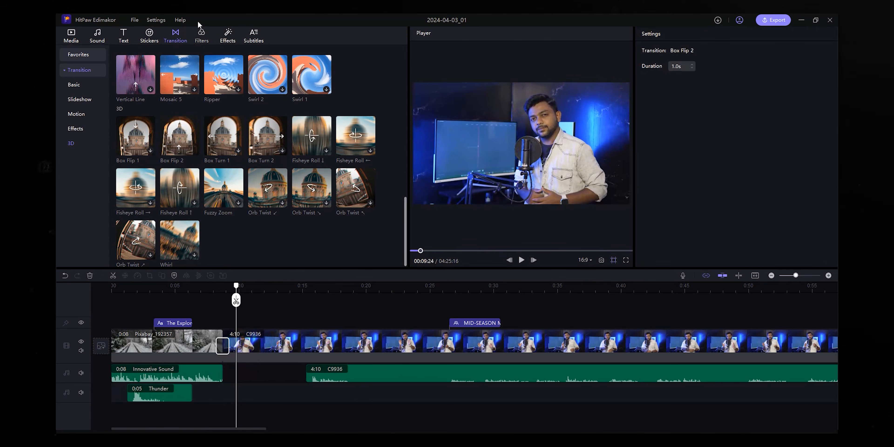
Add the Naked Pink filter from the Cool White collection above the beginning of the C9936 clip.
left_click(201, 38)
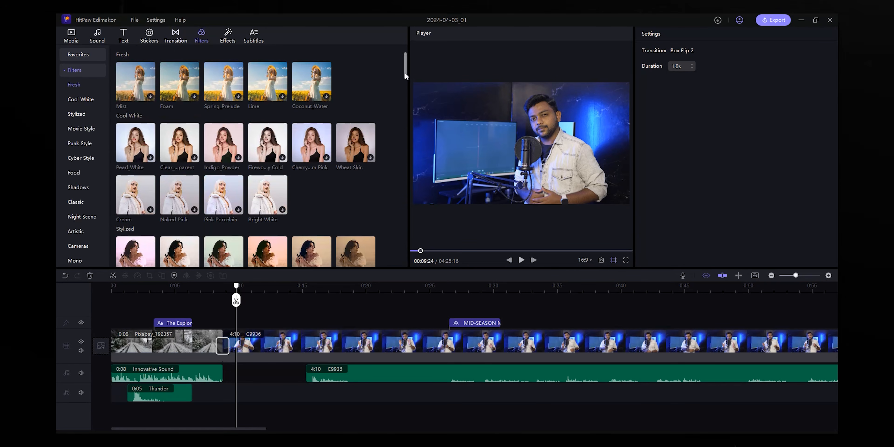
left_click_drag(405, 72, 401, 102)
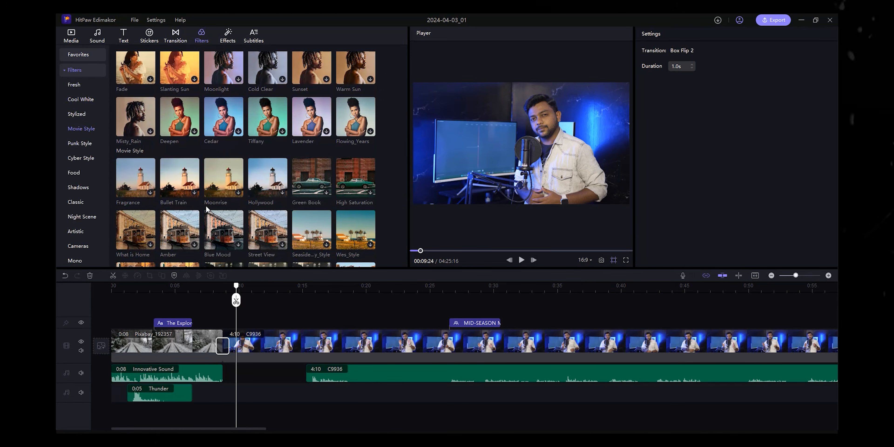
scroll(242, 222, "up", 10)
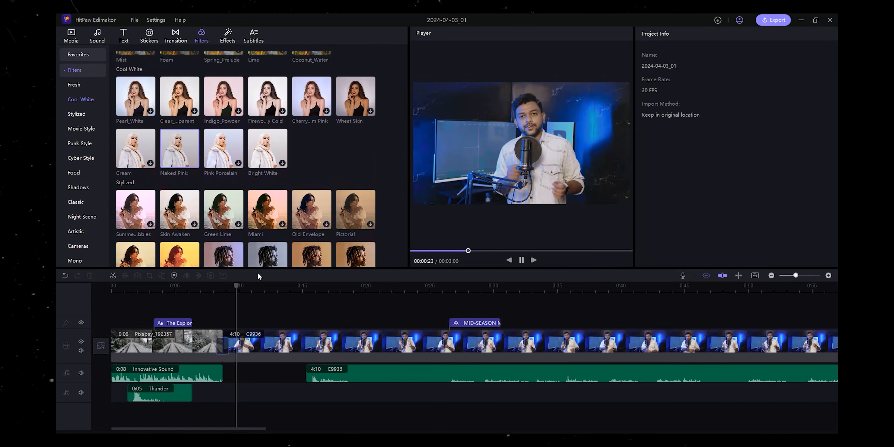
left_click(277, 349)
left_click(688, 79)
scroll(179, 149, "up", 1)
left_click_drag(180, 181, 257, 323)
left_click_drag(257, 323, 242, 324)
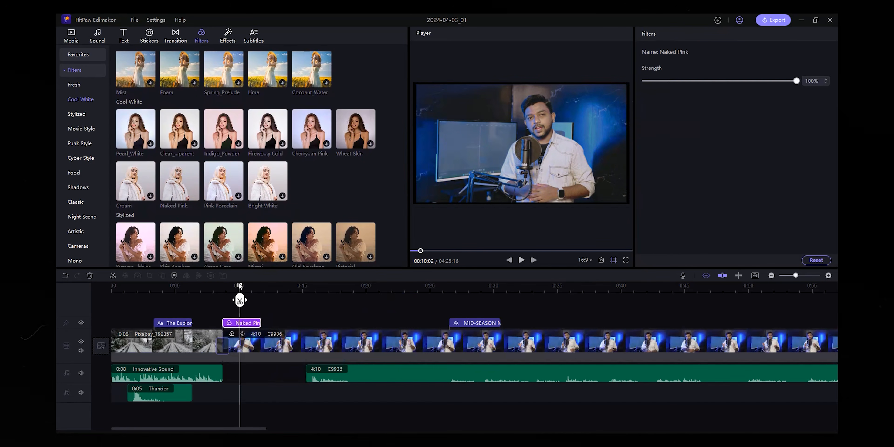
Extend the Naked Pink filter to end at about 0:18 and play the filtered footage.
left_click_drag(236, 292, 339, 323)
key("space")
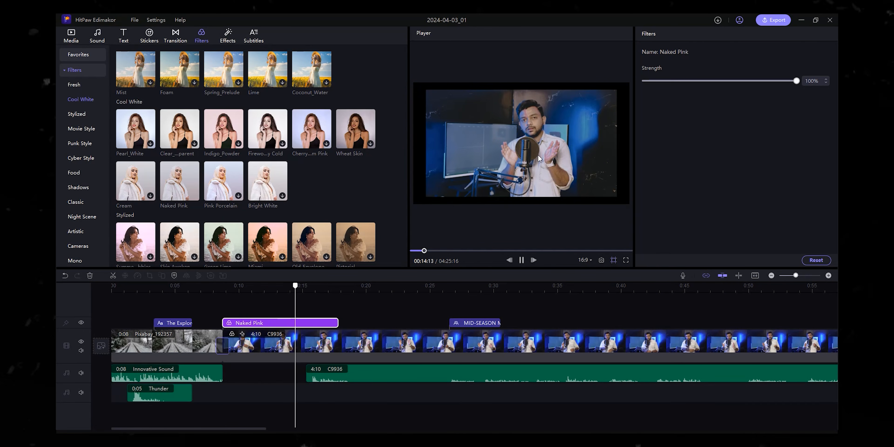
key("space")
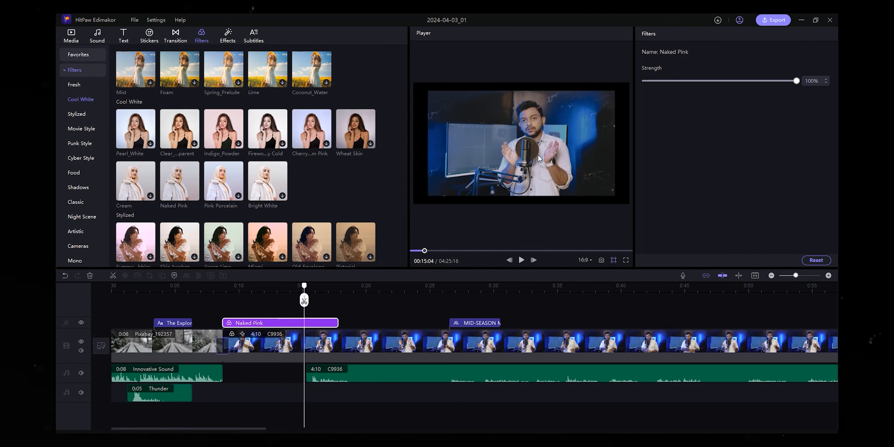
Browse the filter collections from Movie Style through Punk Style, Cyber Style and Food to Shadows.
scroll(290, 191, "down", 10)
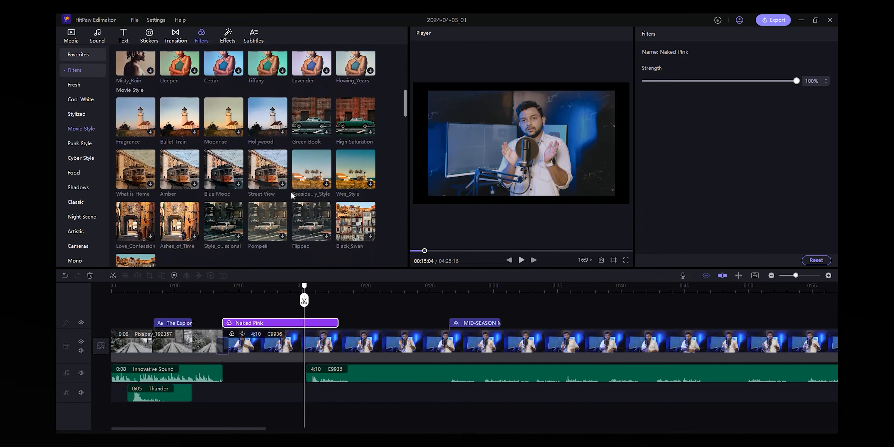
scroll(291, 192, "down", 2)
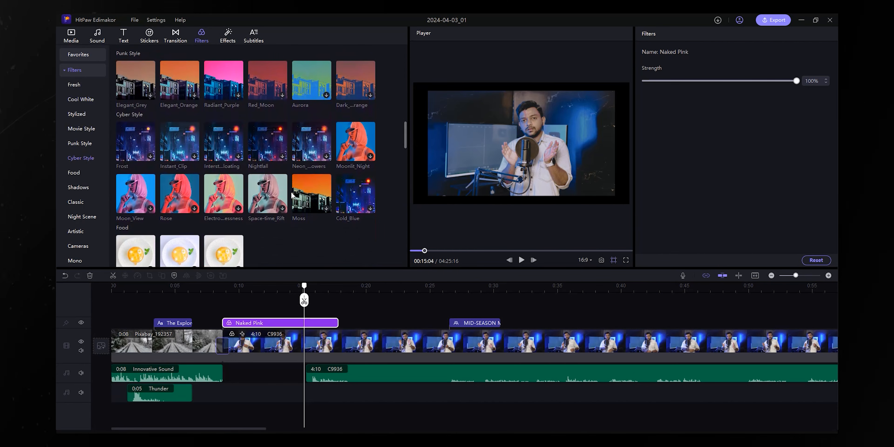
scroll(292, 195, "down", 4)
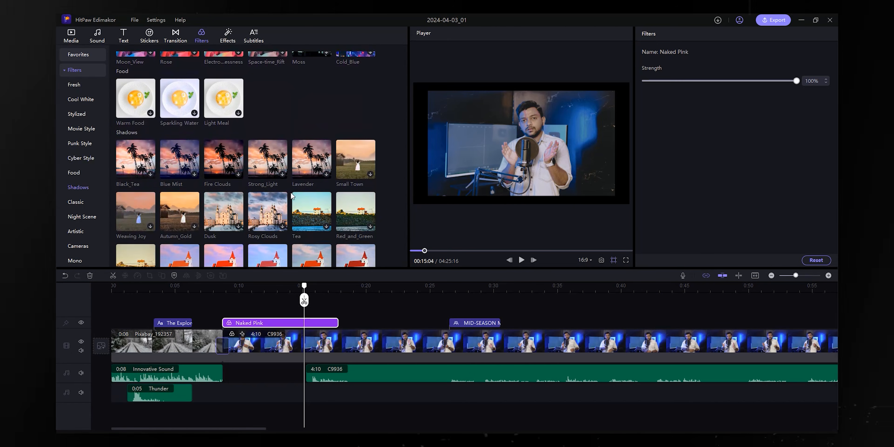
Browse the remaining filter collections from Classic through Night Scene, Artistic and Cameras to Mono.
scroll(249, 196, "down", 5)
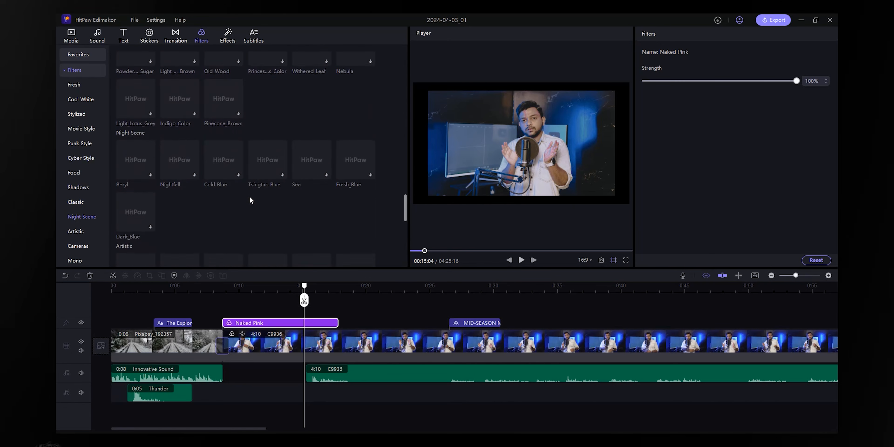
scroll(249, 200, "down", 3)
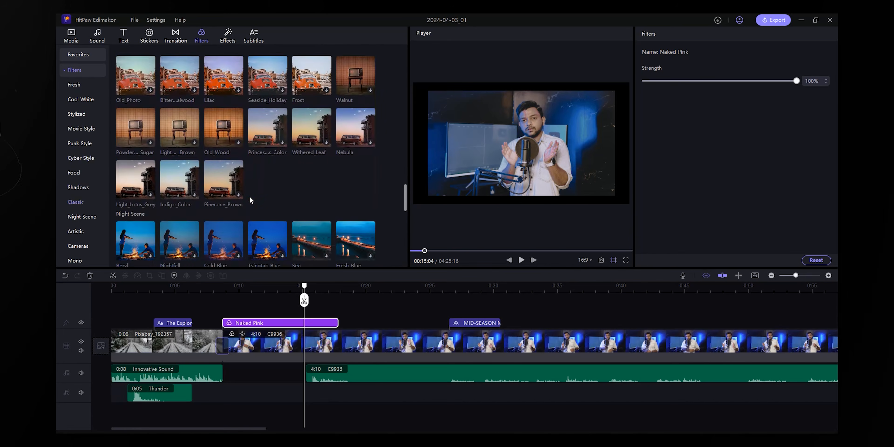
scroll(250, 200, "down", 6)
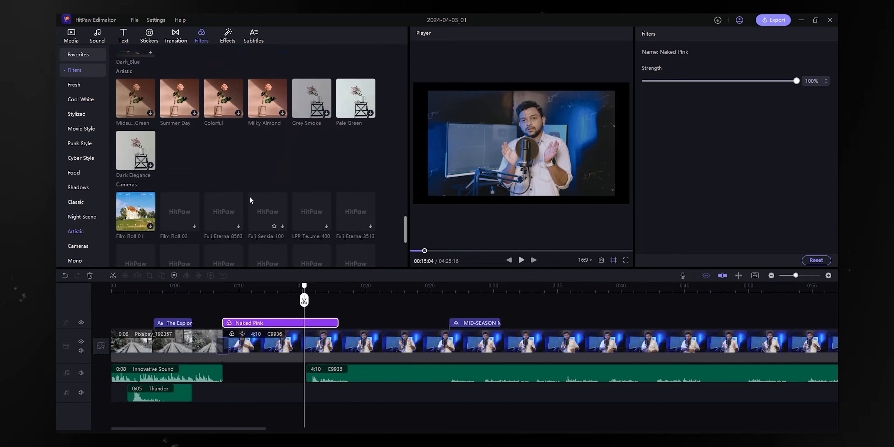
scroll(250, 200, "down", 3)
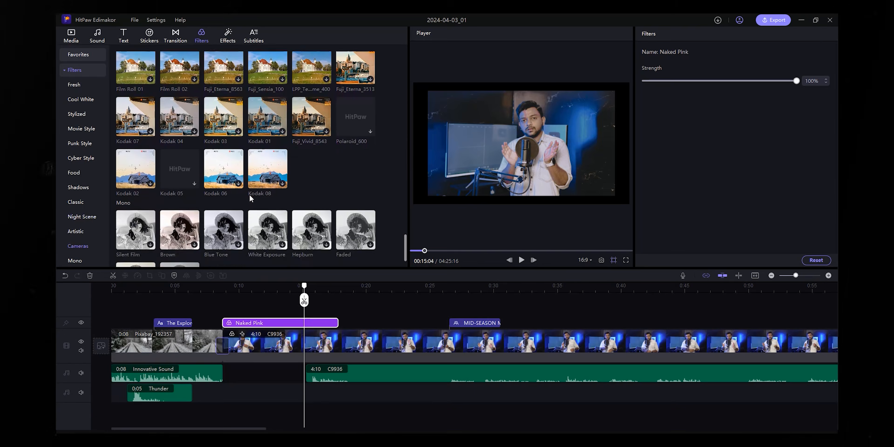
scroll(251, 196, "up", 5)
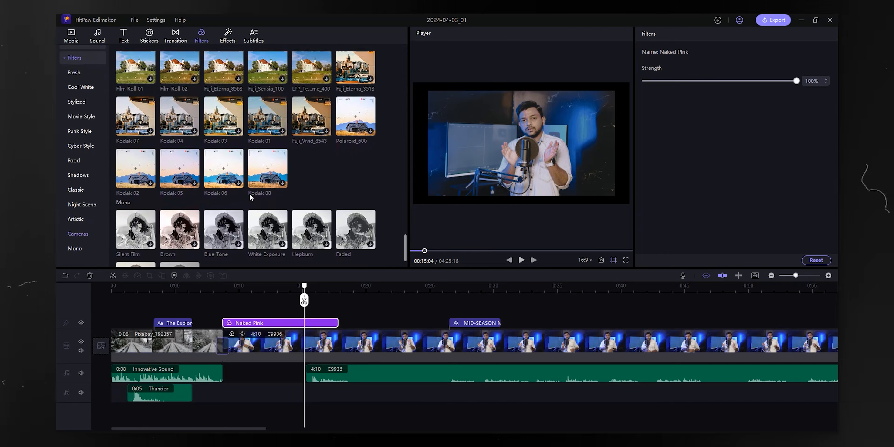
Place the Basic effects Opening 1 at the start of the C9936 clip and ins zoom at the start of the Pixabay_192357 clip.
left_click(228, 35)
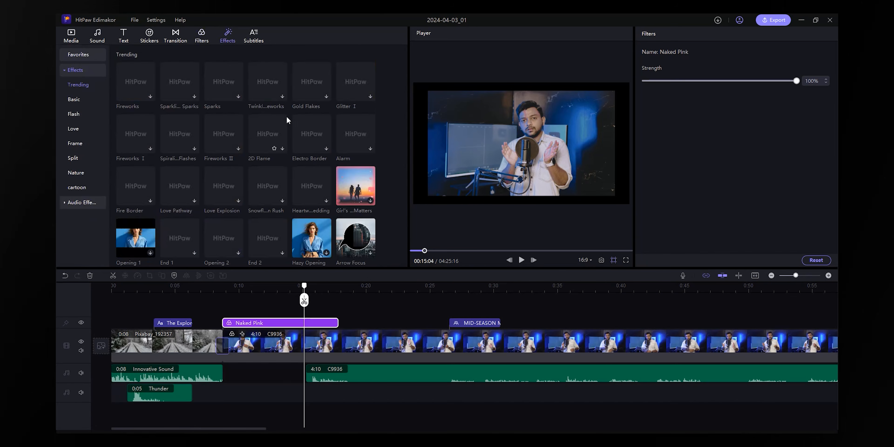
scroll(312, 134, "down", 3)
scroll(314, 139, "up", 3)
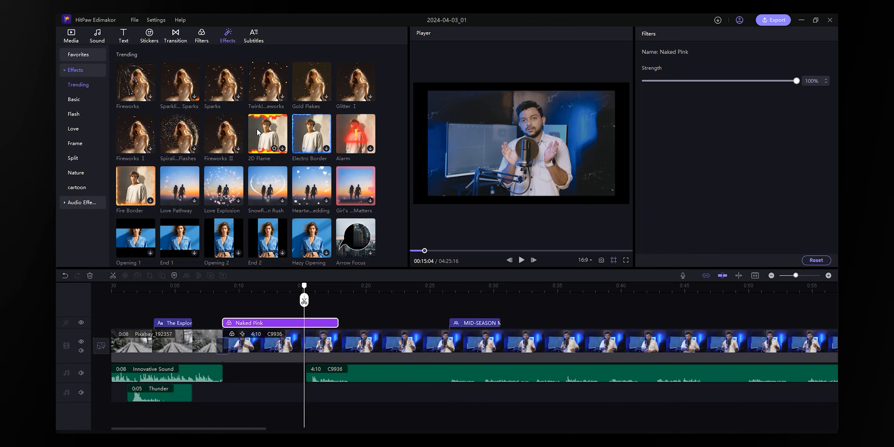
scroll(298, 183, "down", 3)
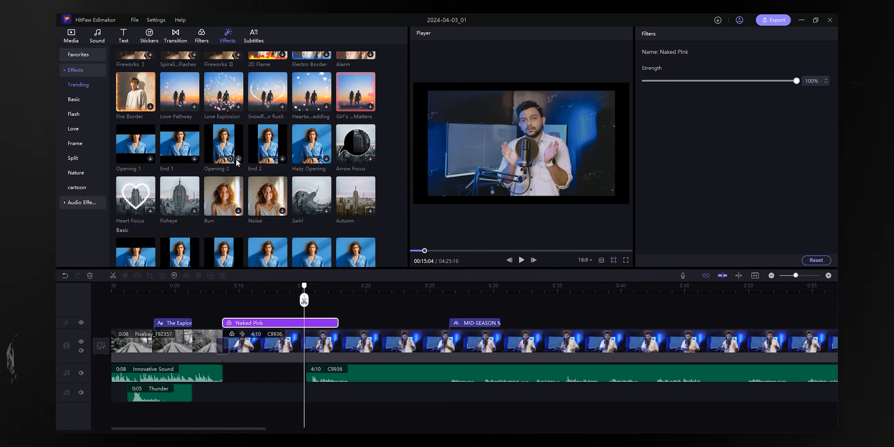
scroll(221, 191, "down", 5)
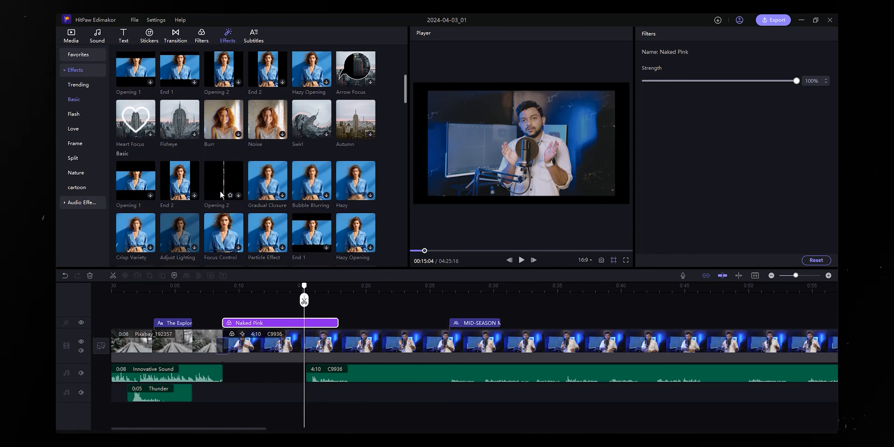
scroll(221, 194, "up", 3)
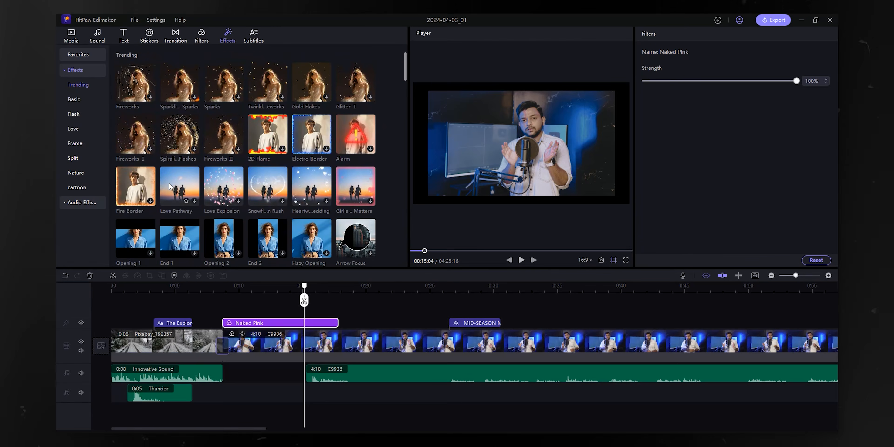
scroll(145, 203, "down", 1)
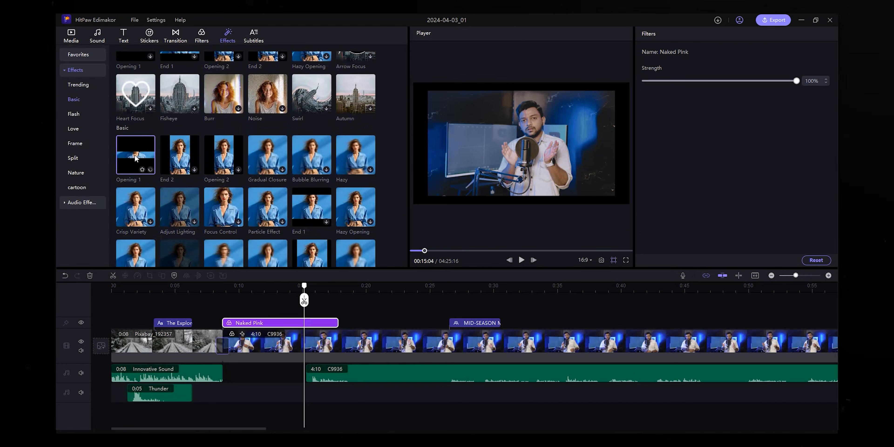
left_click_drag(135, 157, 230, 319)
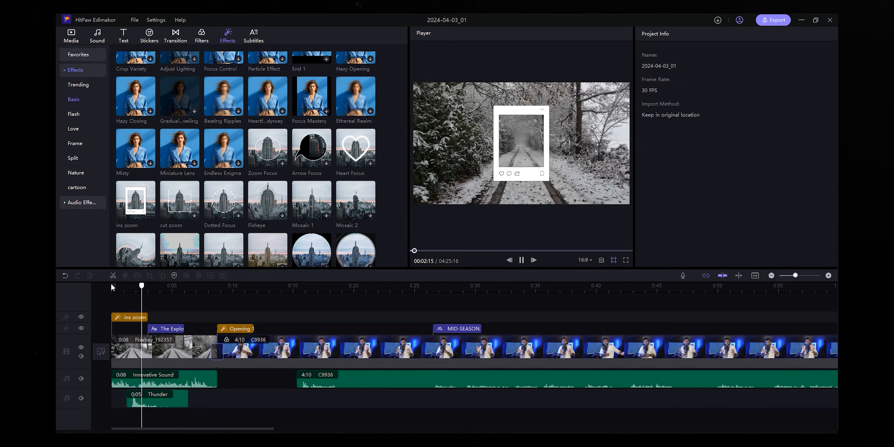
key("space")
Add the Gorgeous Fireworks effect from the Flash collection directly after the ins zoom effect, above the Explore title.
scroll(268, 220, "down", 8)
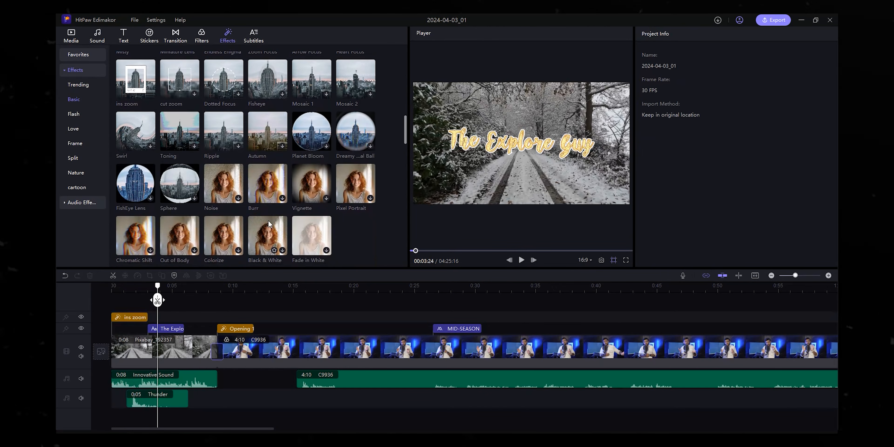
scroll(320, 210, "down", 5)
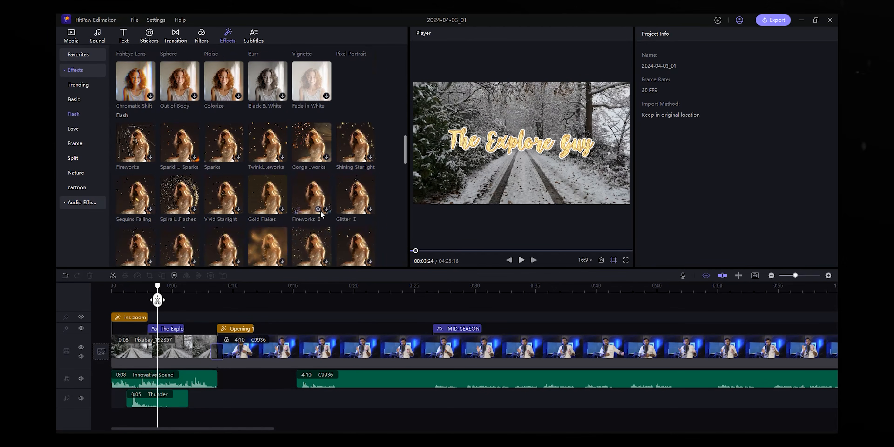
scroll(318, 211, "up", 5)
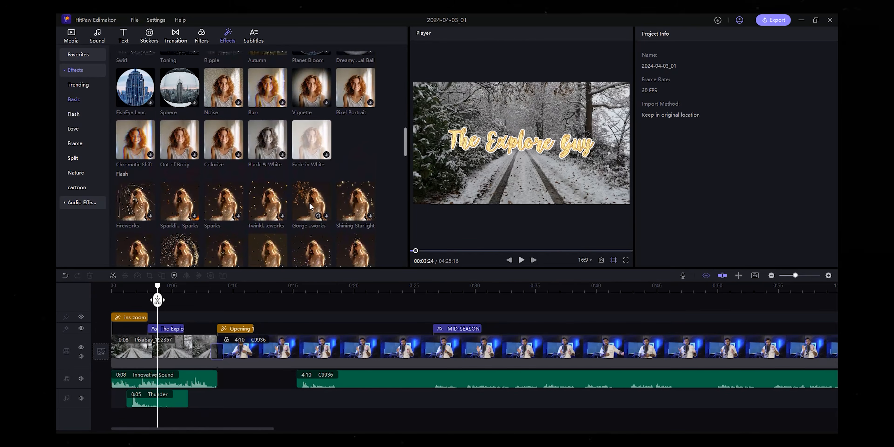
left_click(308, 197)
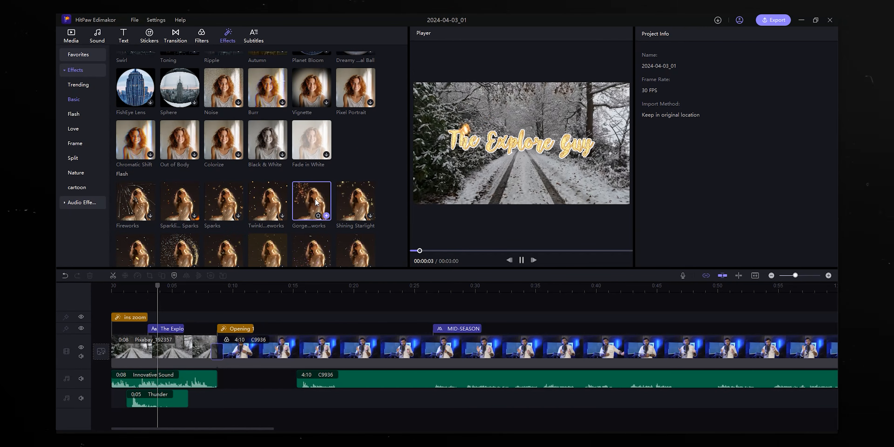
left_click_drag(309, 198, 157, 317)
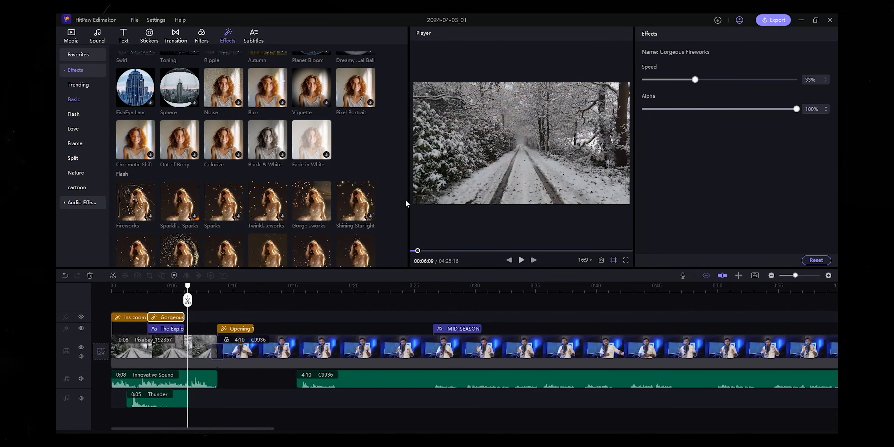
scroll(380, 185, "up", 5)
Move the playhead to about 0:20 and review the automatic, local-file and manual subtitle options.
left_click(255, 36)
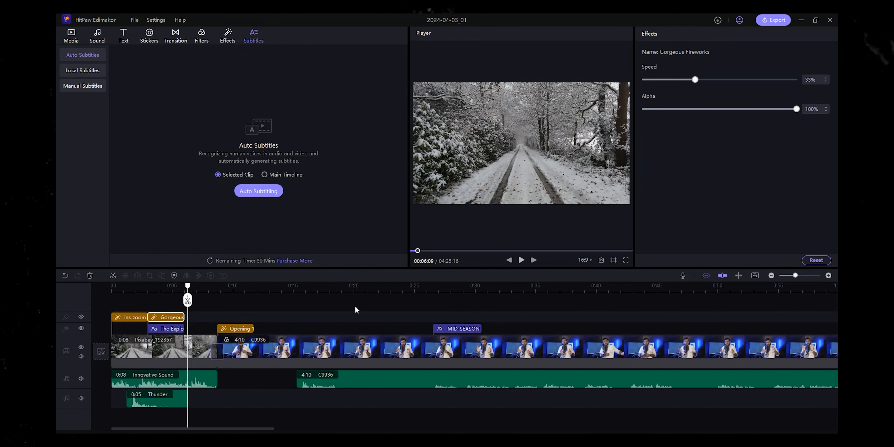
left_click(350, 287)
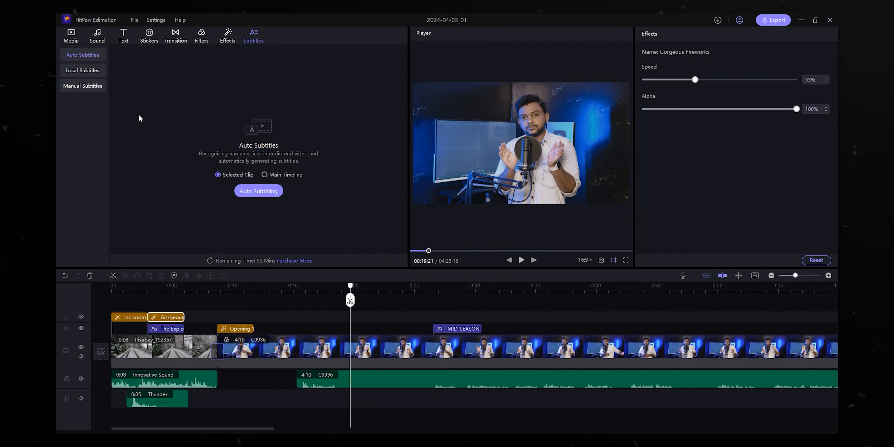
left_click(84, 71)
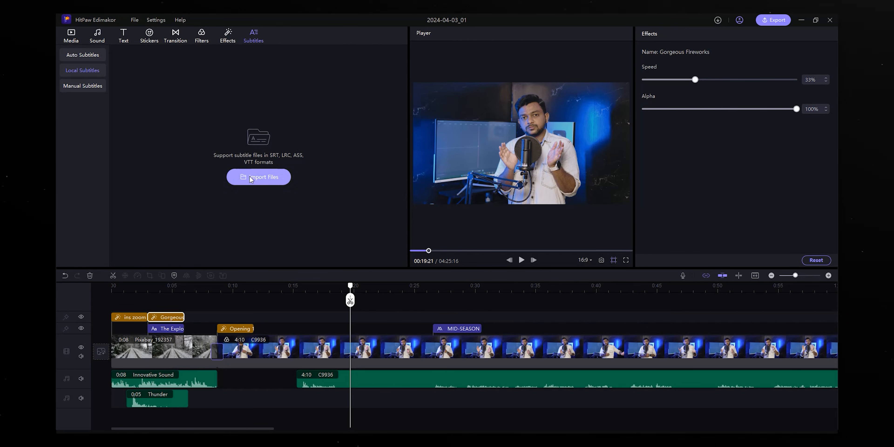
left_click(82, 86)
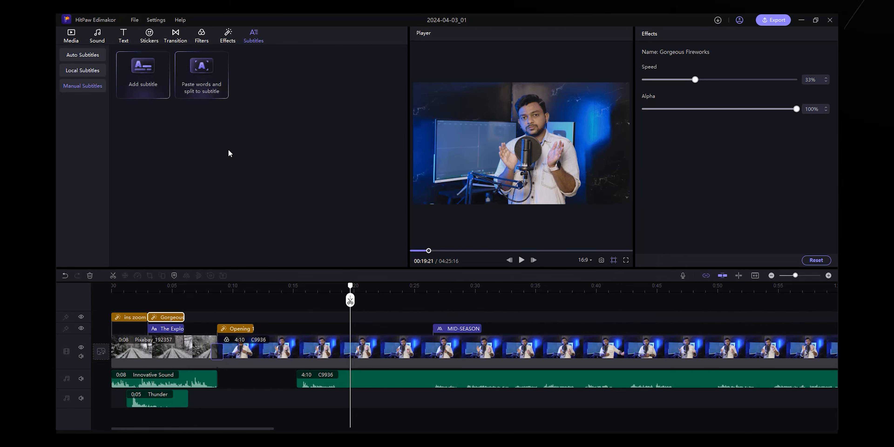
Add a manual subtitle with the default text at about 0:20 and look at the option to split pasted words into subtitles.
left_click(141, 85)
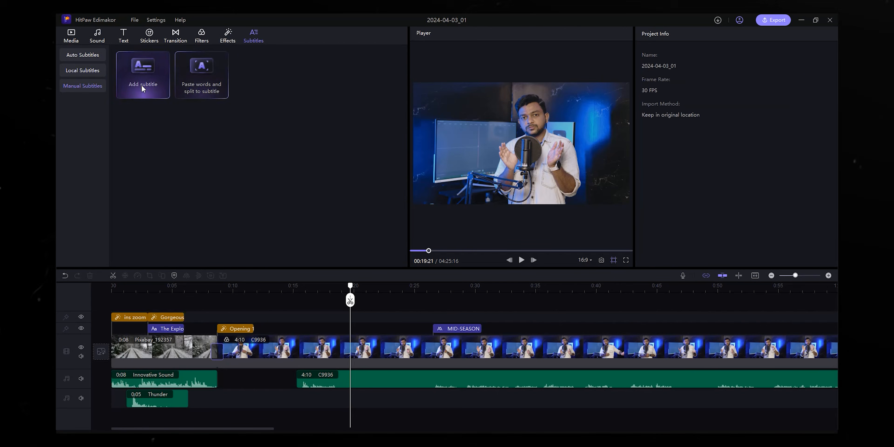
left_click_drag(350, 286, 368, 289)
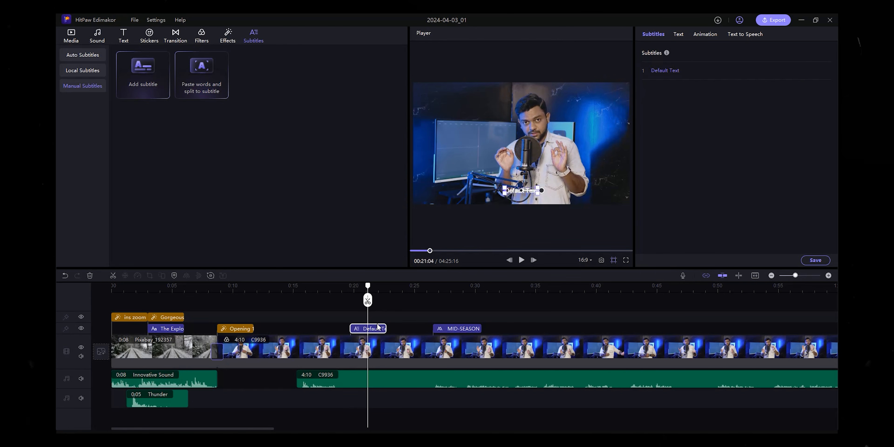
left_click(377, 307)
key("space")
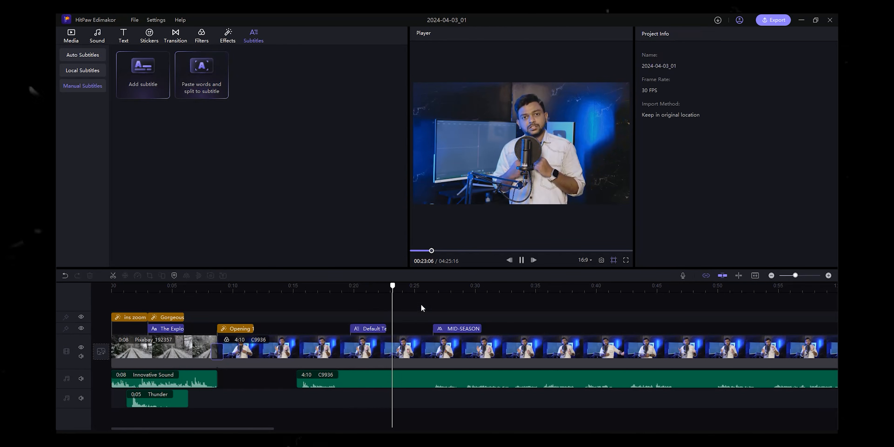
left_click(196, 90)
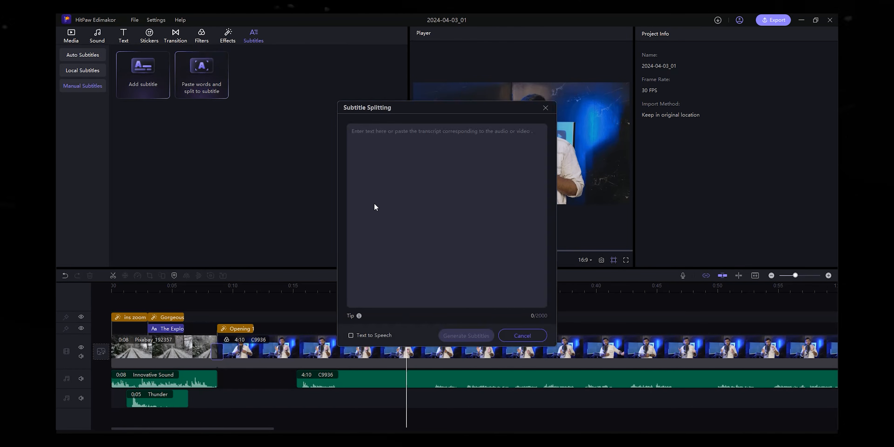
left_click(523, 336)
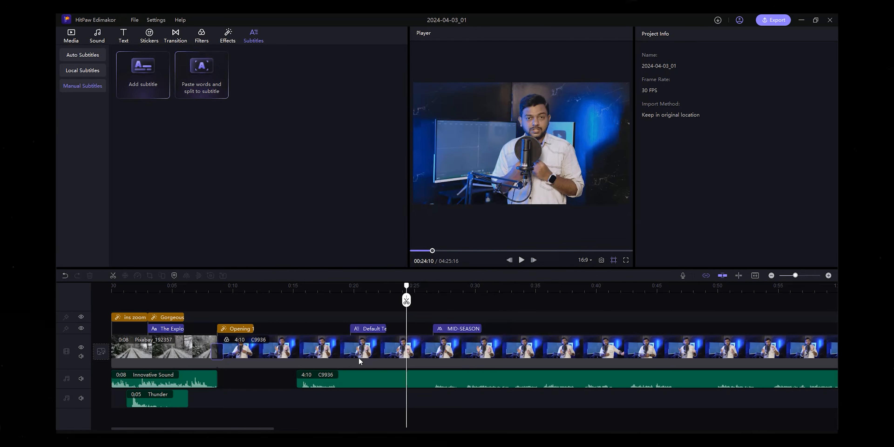
Set the zoom of the C9936 video clip to 108%.
left_click(425, 350)
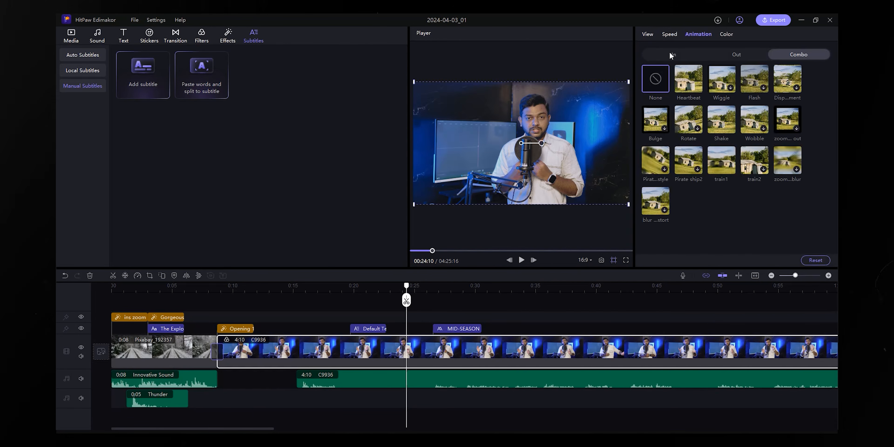
left_click(652, 35)
left_click(671, 33)
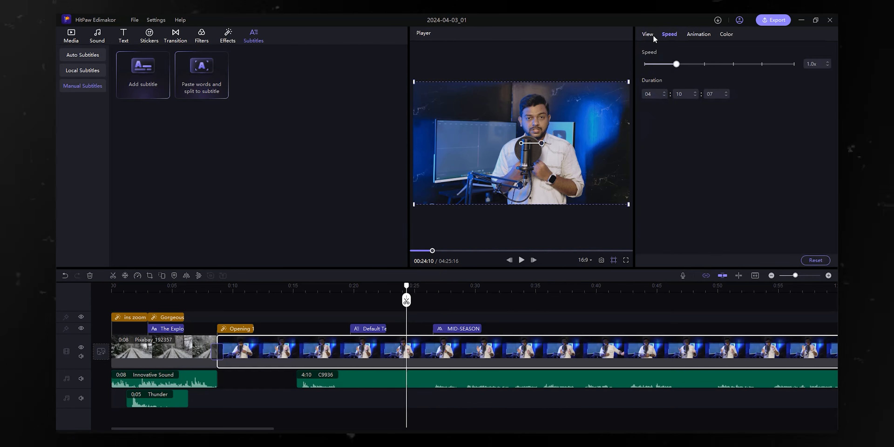
left_click(652, 35)
left_click(689, 52)
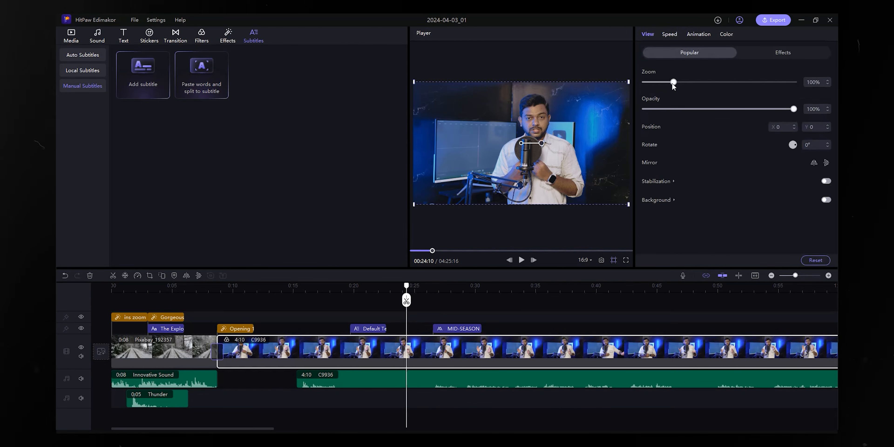
mouse_move(675, 79)
left_mouse_down()
mouse_move(695, 86)
mouse_move(676, 90)
left_mouse_up()
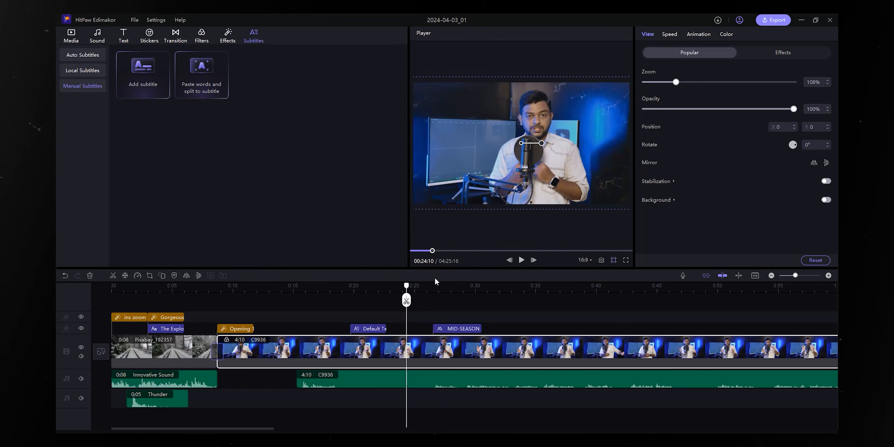
Try out the C9936 clip's opacity, position and rotation settings, returning them to 100%, 0 and 0°.
mouse_move(777, 110)
left_mouse_down()
mouse_move(698, 110)
mouse_move(794, 110)
left_mouse_up()
left_click(795, 129)
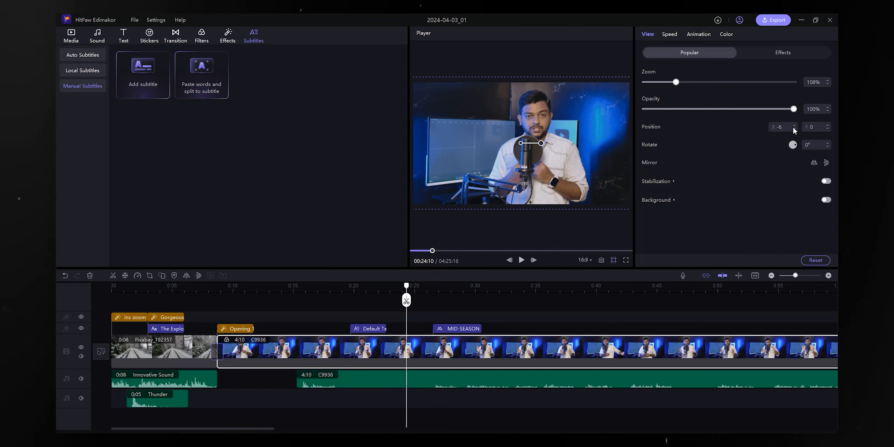
left_click(794, 125)
left_click(828, 129)
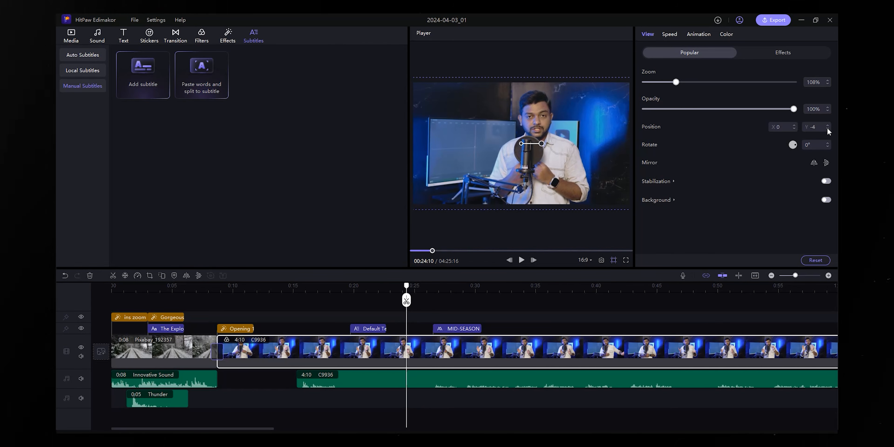
left_click(828, 125)
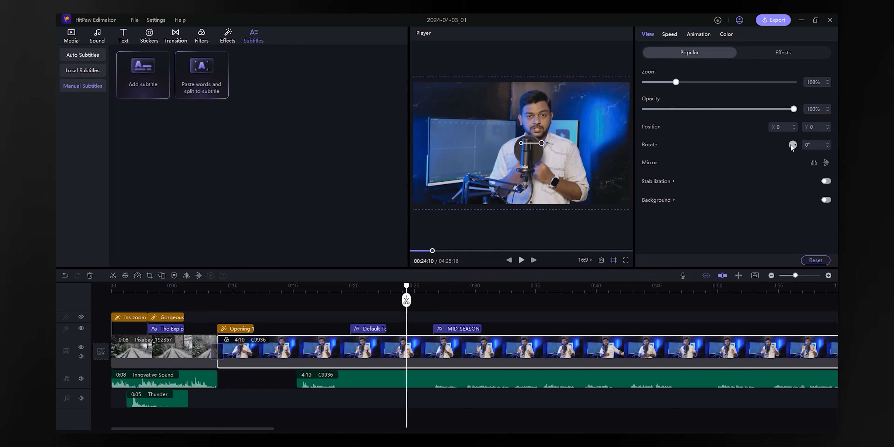
left_click_drag(796, 144, 792, 148)
key("ctrl+z")
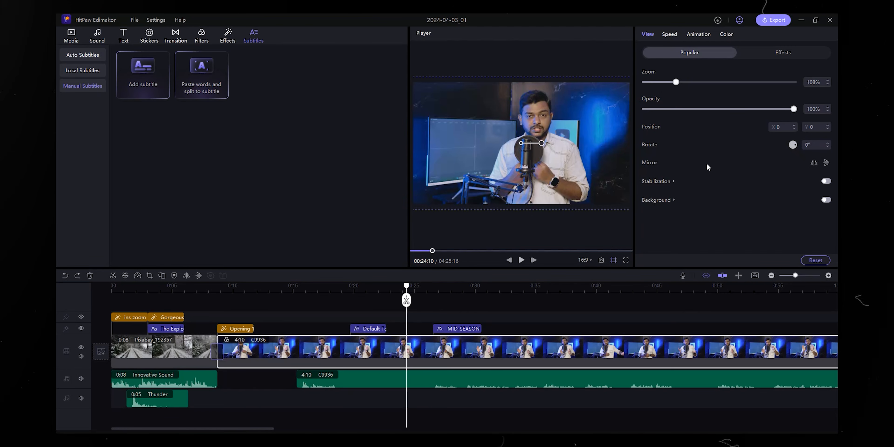
Try out the horizontal and vertical mirror flips on the C9936 clip, returning it to its original orientation.
left_click(826, 163)
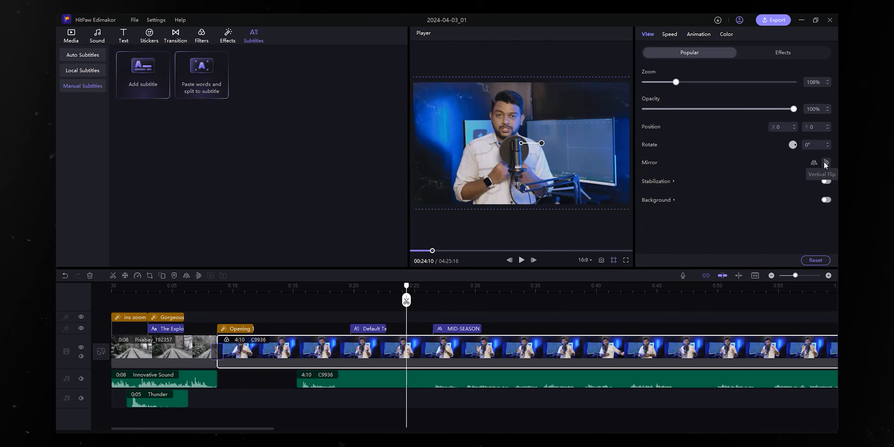
left_click(814, 164)
left_click(815, 163)
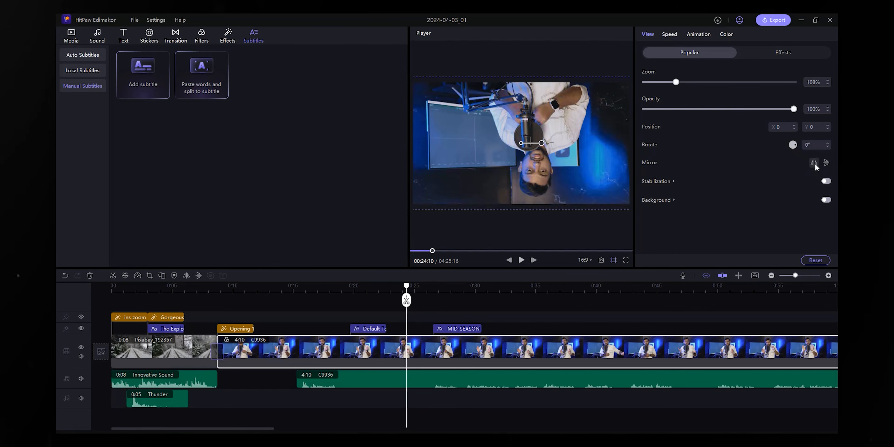
left_click(825, 164)
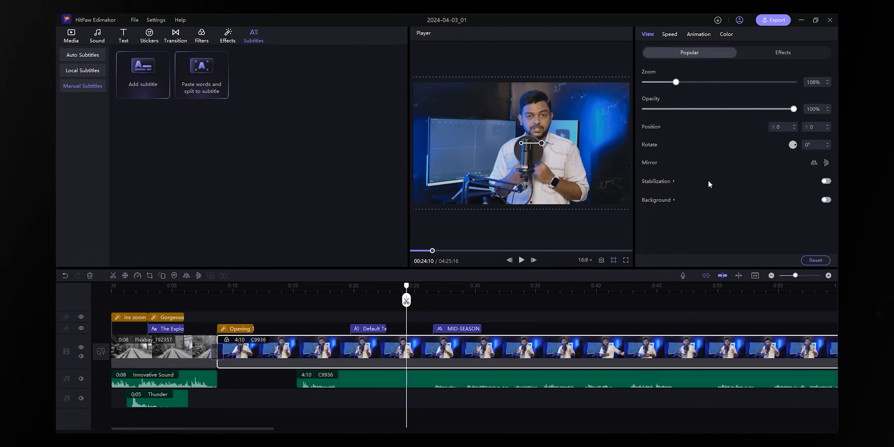
Try out stabilization on the C9936 clip, look at its smooth level setting and turn stabilization off again.
left_click(823, 181)
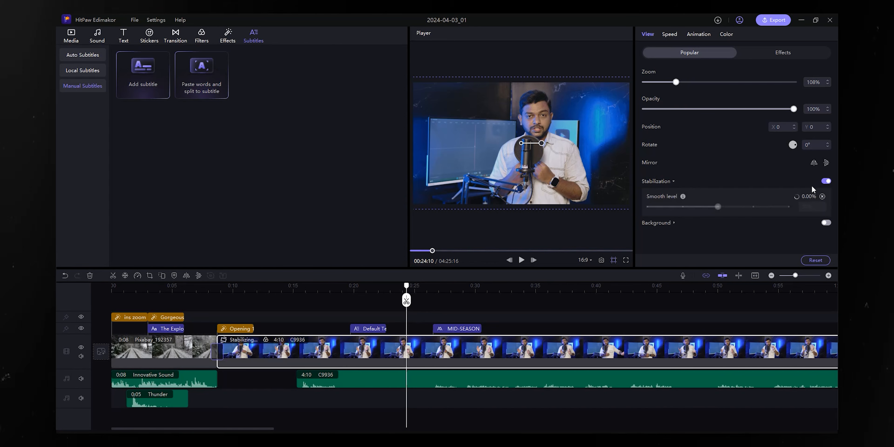
mouse_move(683, 197)
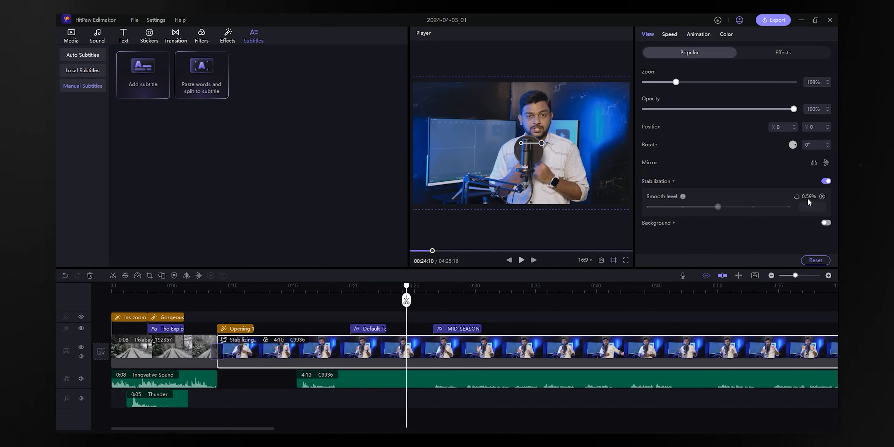
left_click(826, 181)
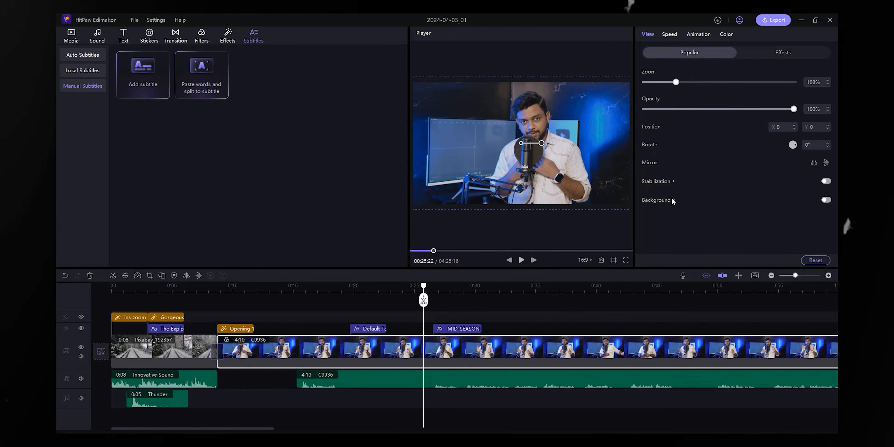
Turn on the Gaussian Blur background for the C9936 clip and set its Naked Pink filter strength to 0%.
left_click(826, 201)
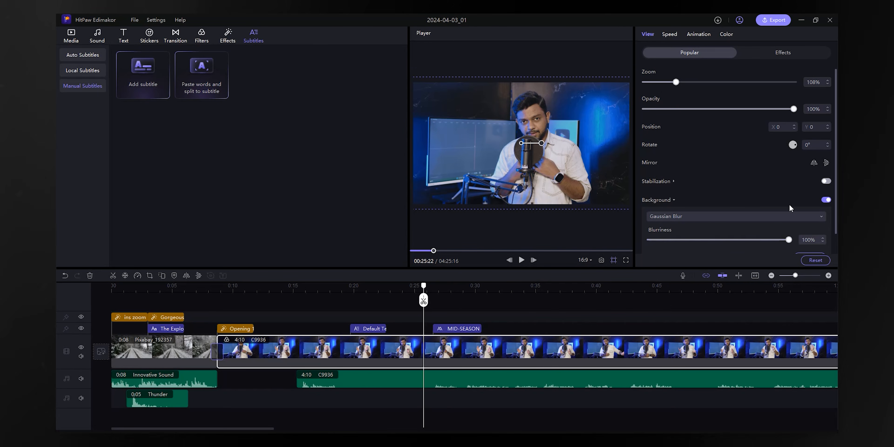
left_click(783, 52)
left_click(648, 97)
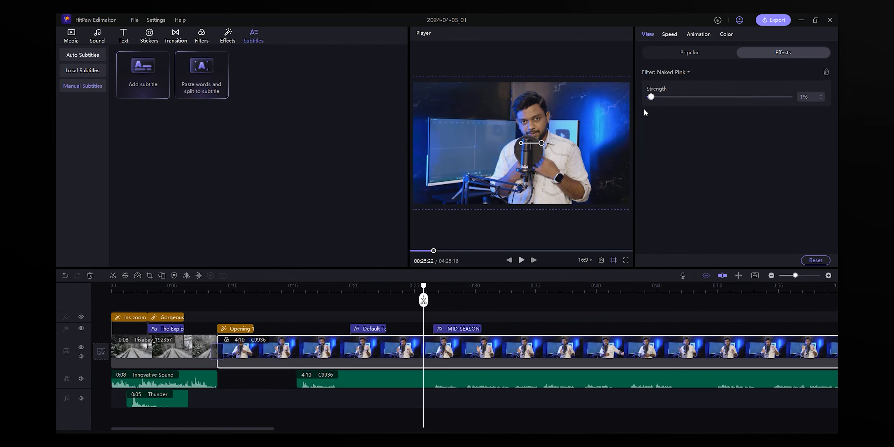
left_click_drag(650, 97, 583, 110)
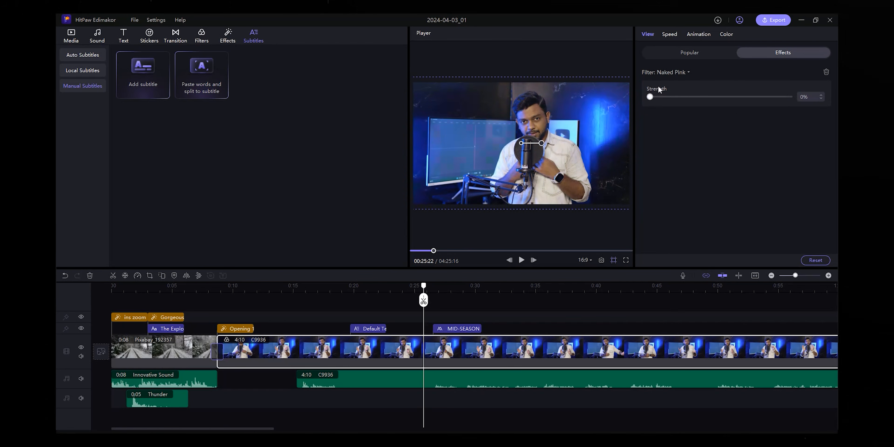
Slow the C9936 video clip to 0.9x speed and look at its animation and color adjustment options.
left_click(670, 35)
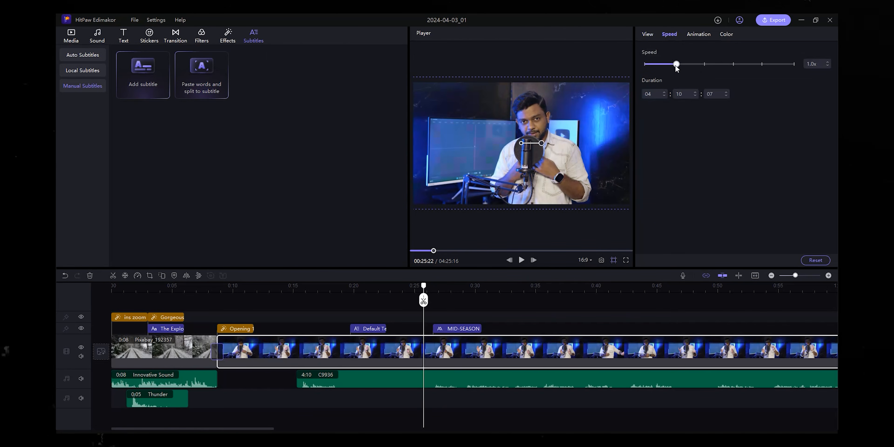
mouse_move(675, 65)
left_mouse_down()
mouse_move(725, 63)
mouse_move(676, 64)
left_mouse_up()
left_click(699, 35)
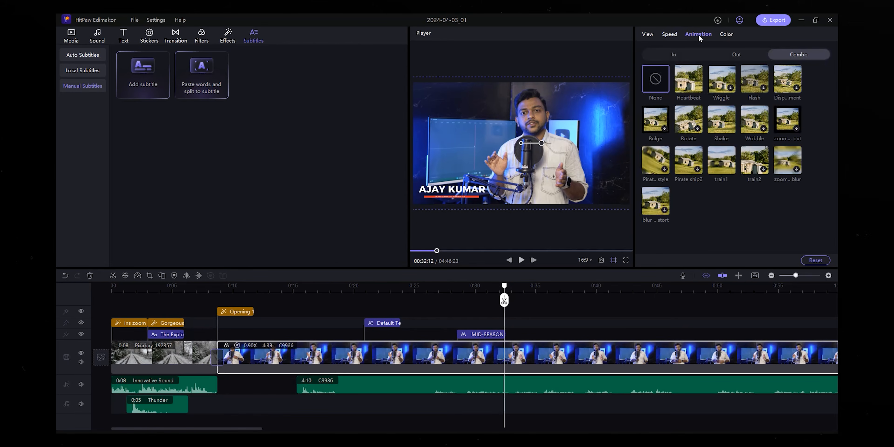
left_click(730, 35)
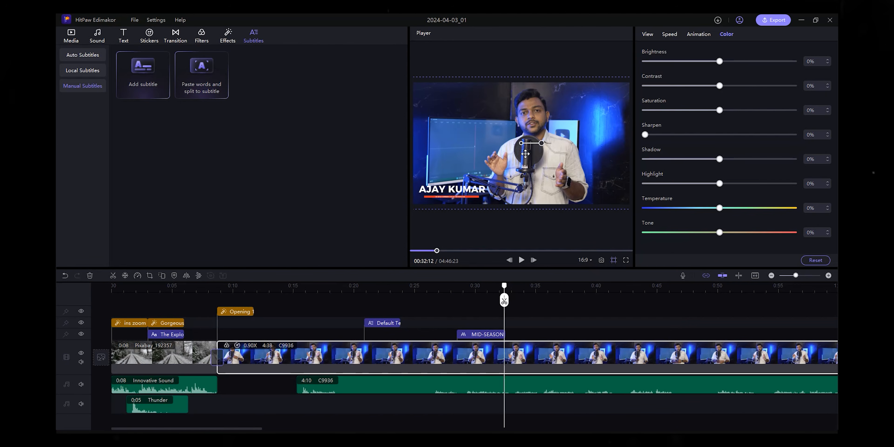
Try out the Instagram (1:1), Tiktok & Shorts (9:16), Cinema (21:9), Standard (4:3) and E-commerce (3:4) aspect ratios in the player.
left_click(589, 259)
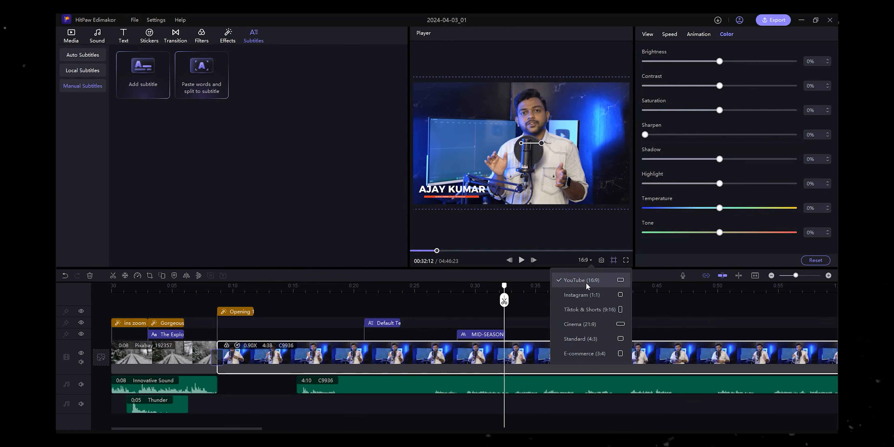
left_click(592, 295)
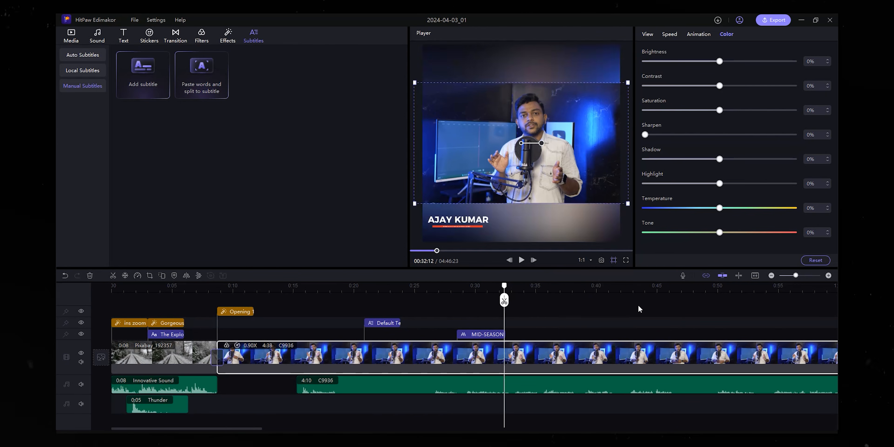
left_click(590, 261)
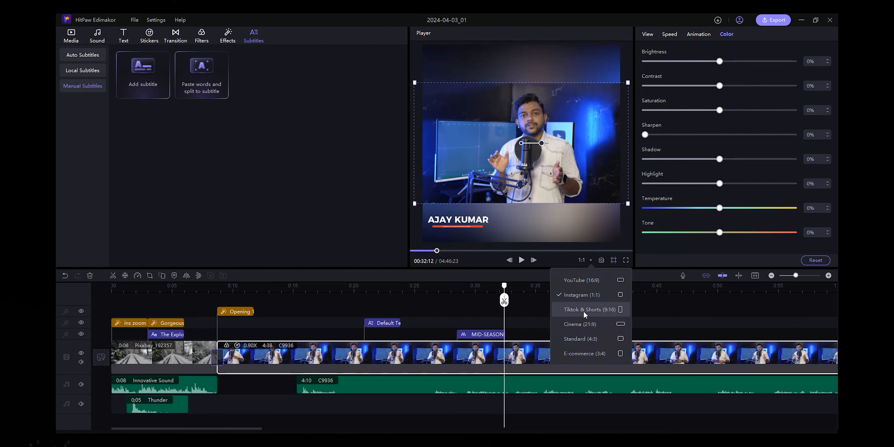
left_click(583, 310)
left_click(590, 260)
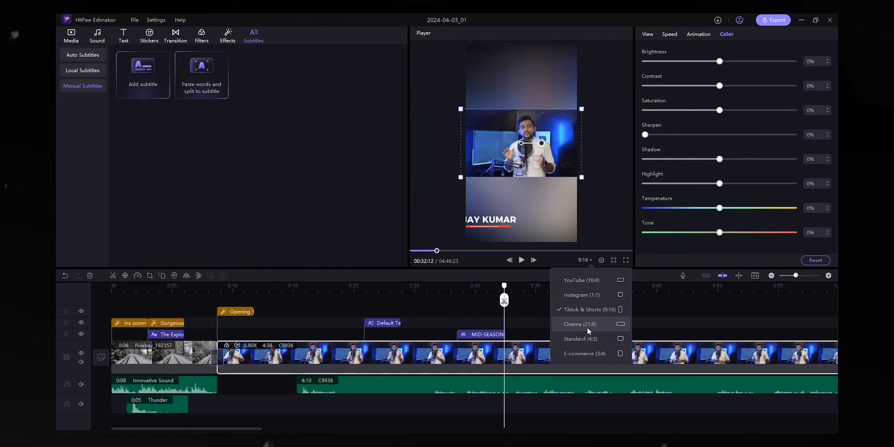
left_click(587, 327)
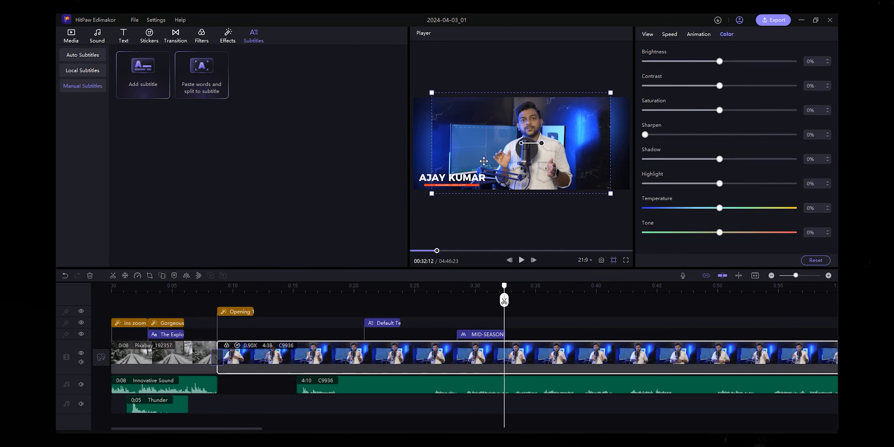
left_click(586, 261)
left_click(592, 342)
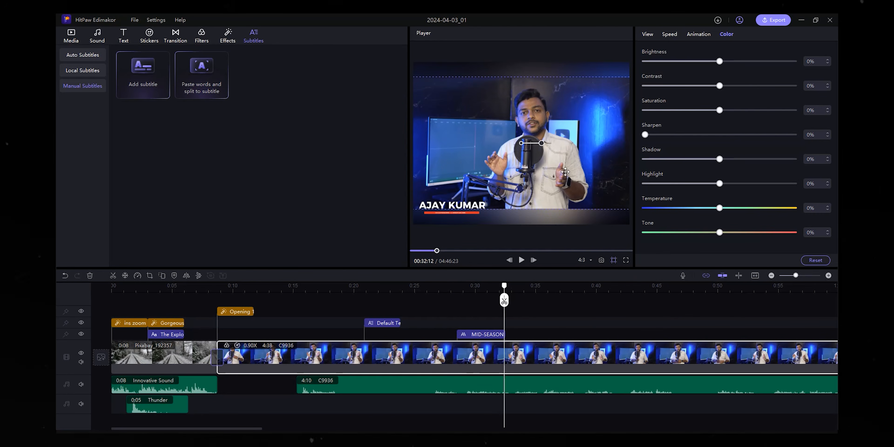
left_click(585, 260)
left_click(585, 354)
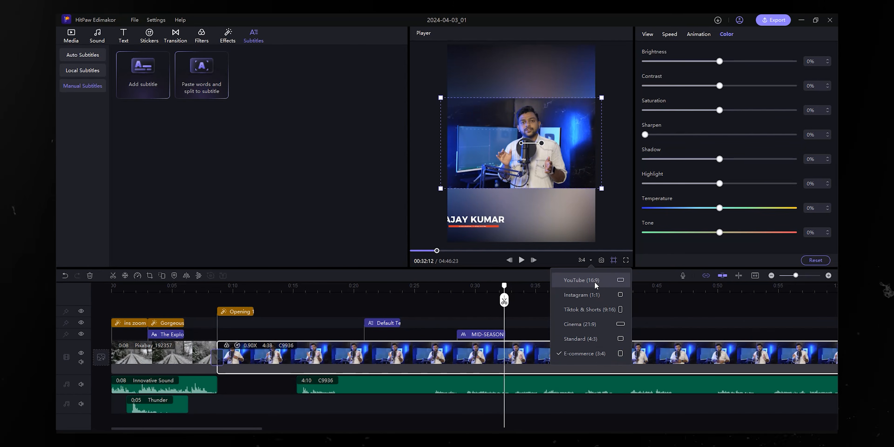
Move the MID-SEASON title to about X -345, Y -762 in Tiktok & Shorts (9:16) format and restore the YouTube (16:9) ratio.
left_click(613, 310)
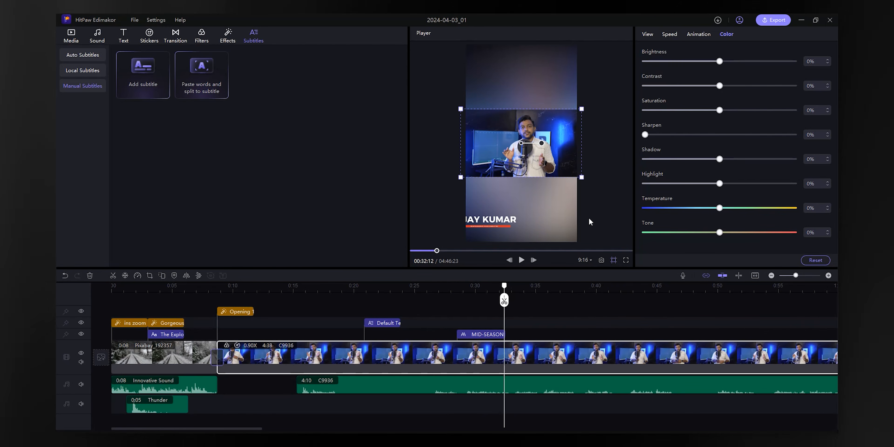
left_click(490, 225)
left_click_drag(490, 224, 525, 199)
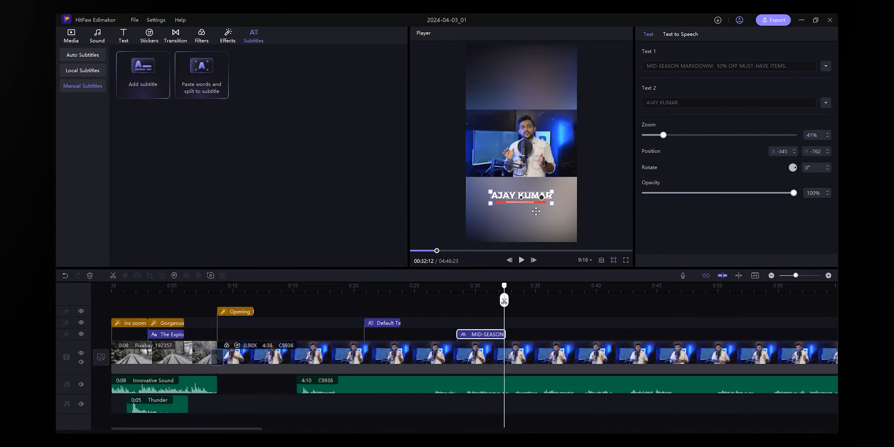
left_click(587, 261)
left_click(589, 278)
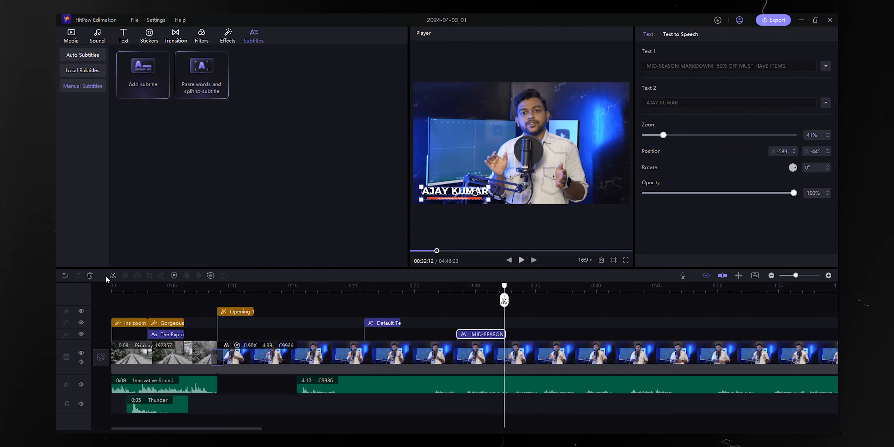
Try out a freeze frame in the C9936 video clip at about 0:40, play it back and remove it.
left_click(374, 344)
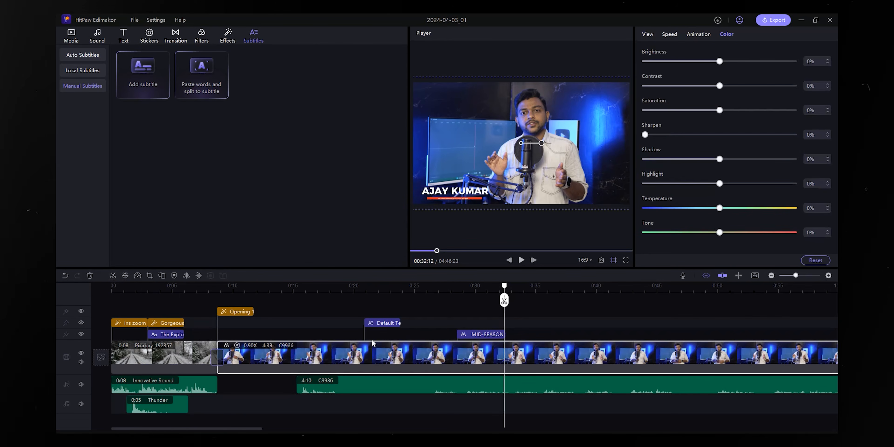
scroll(319, 291, "down", 3)
left_click_drag(302, 291, 336, 294)
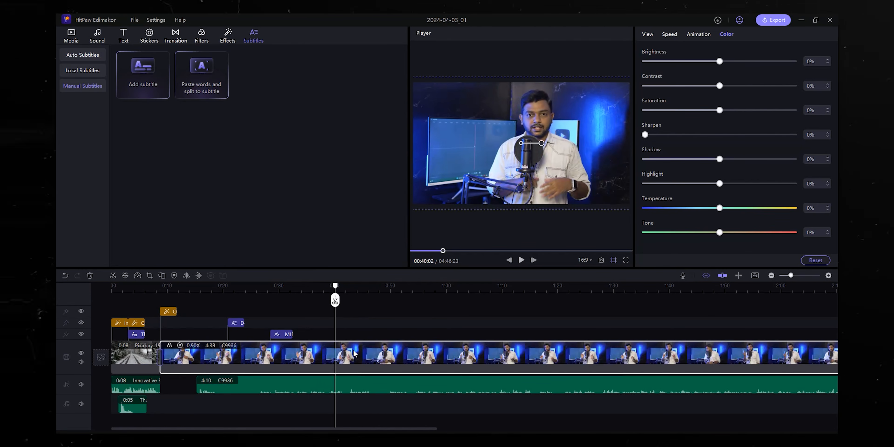
left_click(126, 276)
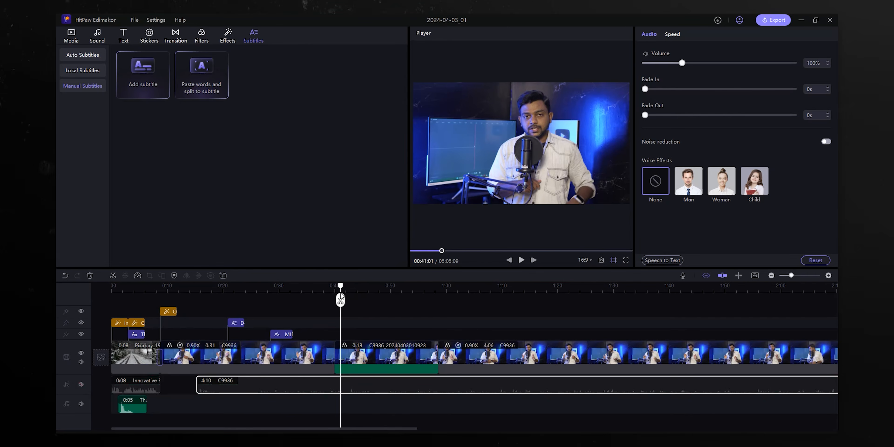
key("space")
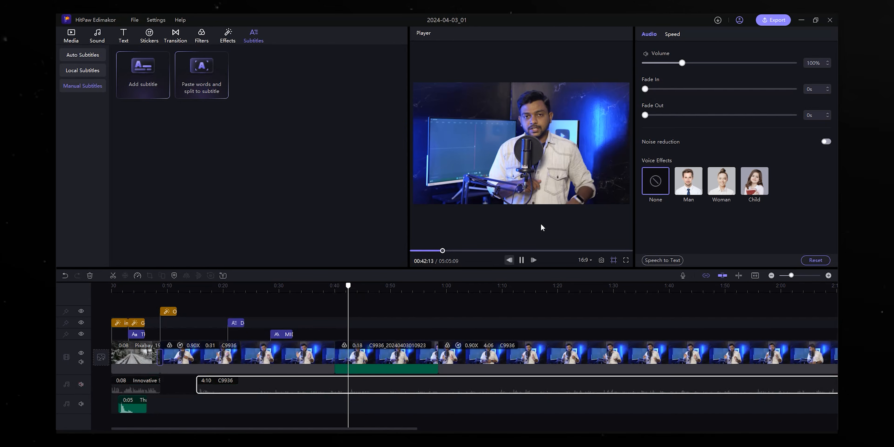
key("space")
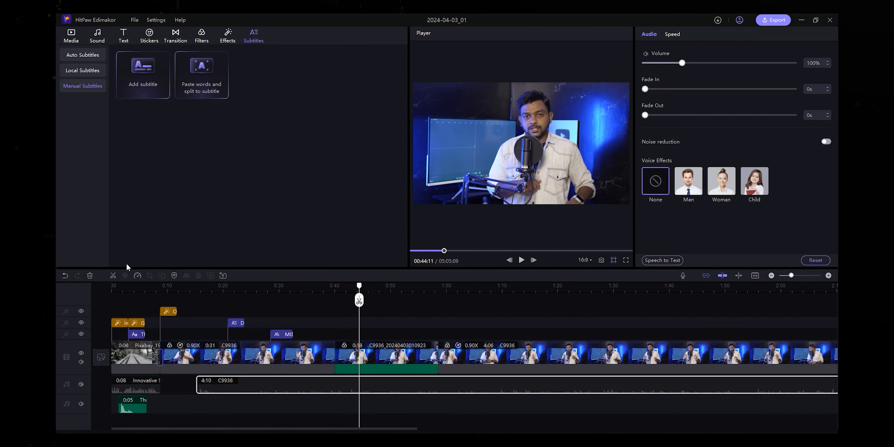
left_click(386, 355)
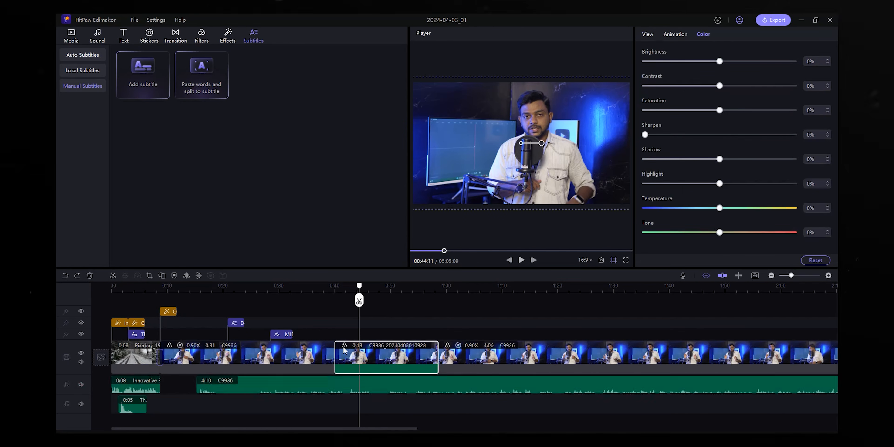
key("Delete")
Mute the track holding the C9936 audio and open the speed settings of the C9936 video clip.
left_click(81, 384)
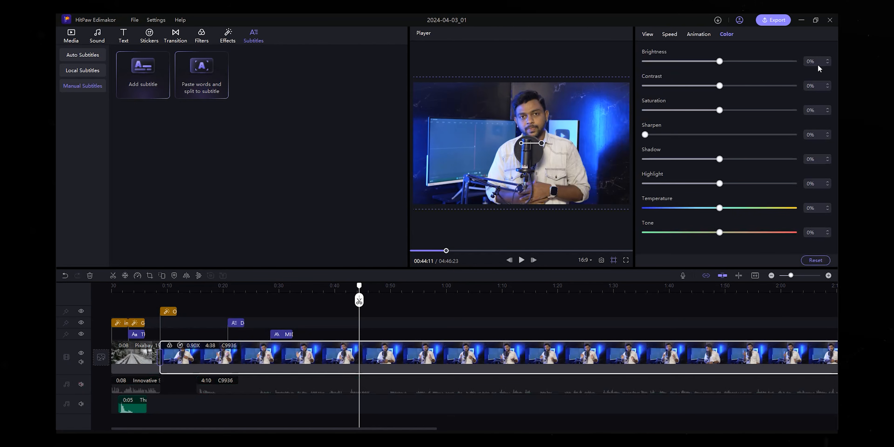
left_click(669, 35)
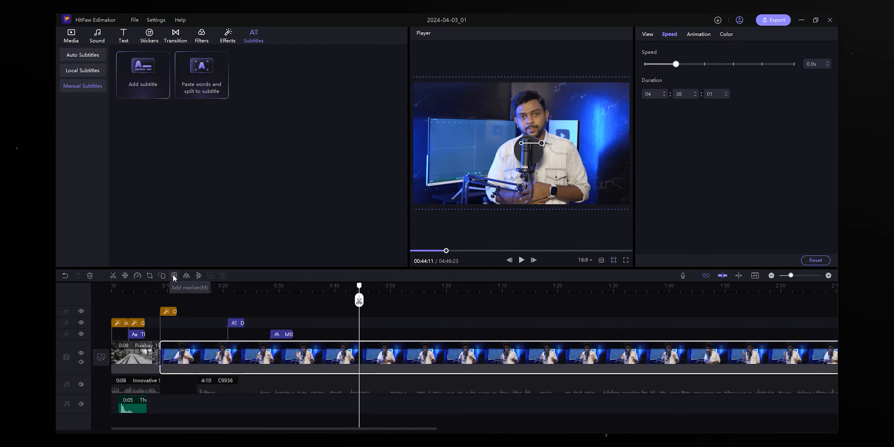
Add timeline markers at about 0:54 and 1:10 with no clip selected.
left_click(423, 319)
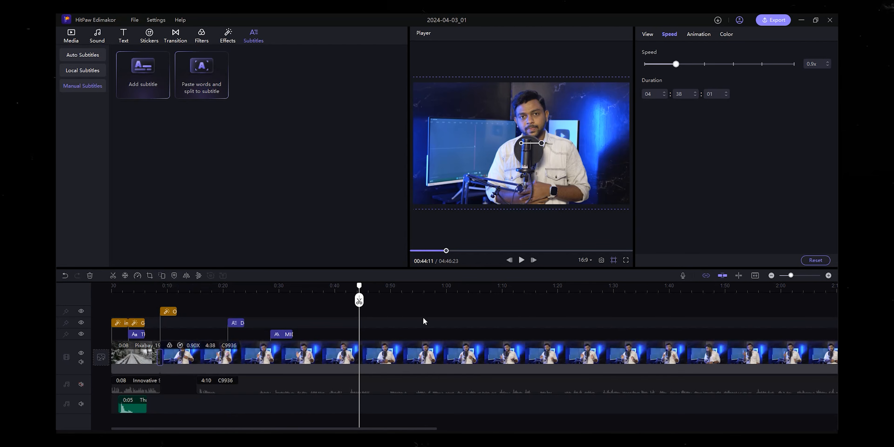
left_click_drag(367, 291, 504, 289)
left_click(176, 275)
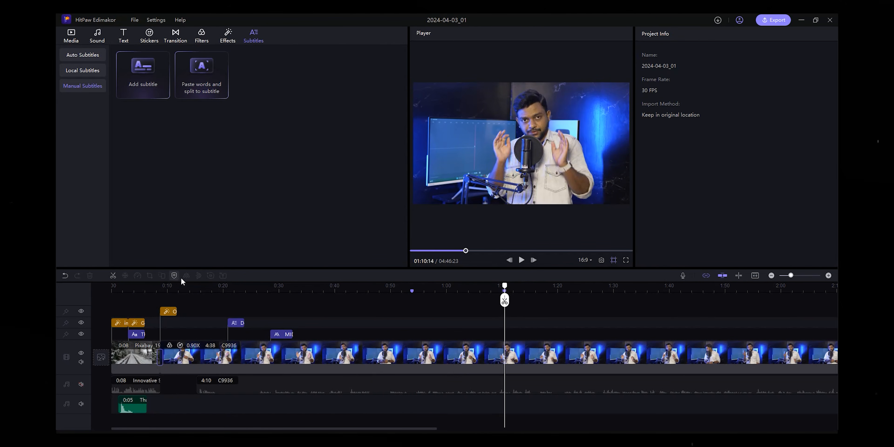
left_click(176, 276)
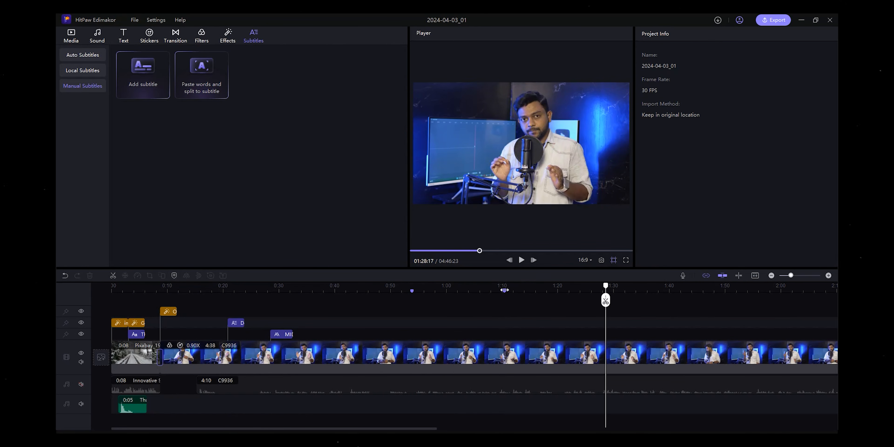
Name the marker at 01:10:14 MOBILE and give it the white marker color.
double_click(504, 291)
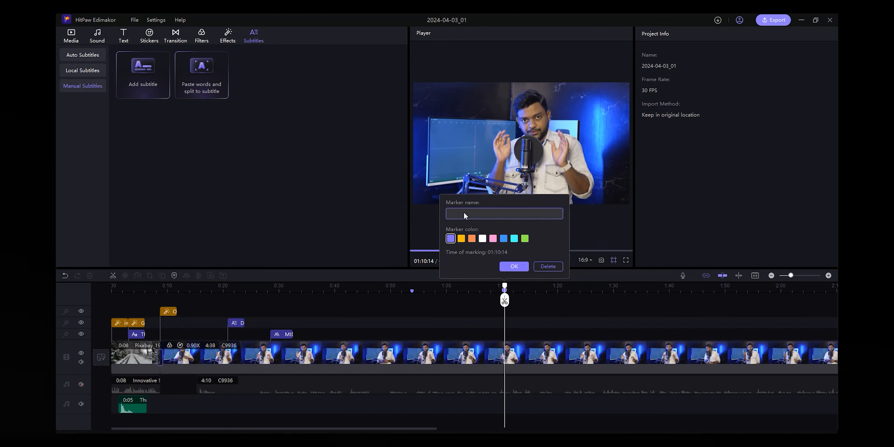
type("MOBILE")
left_click(461, 238)
left_click(483, 239)
left_click(514, 266)
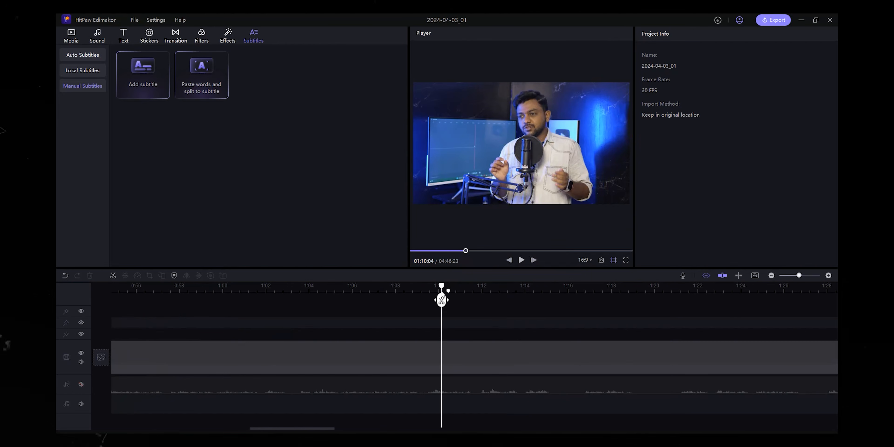
Move the playhead to about 1:08 and select the C9936 video clip.
left_click_drag(442, 292, 411, 292)
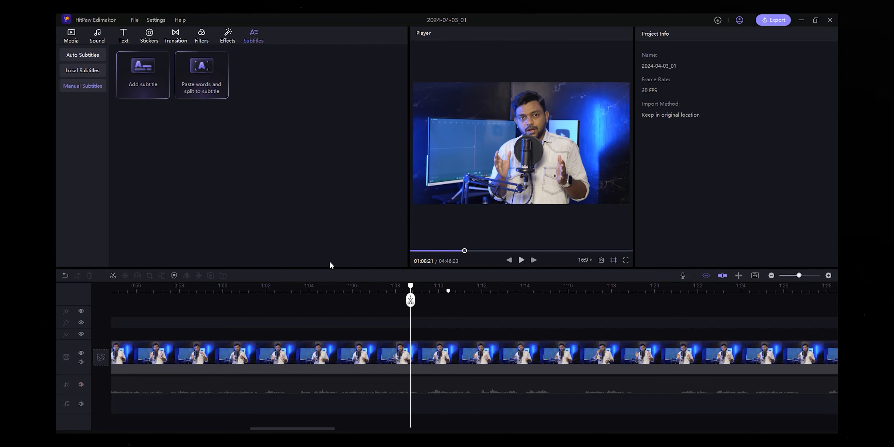
left_click(347, 361)
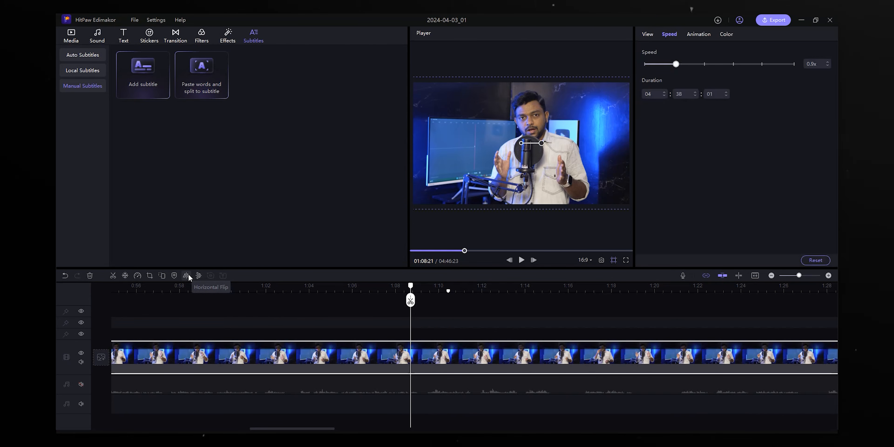